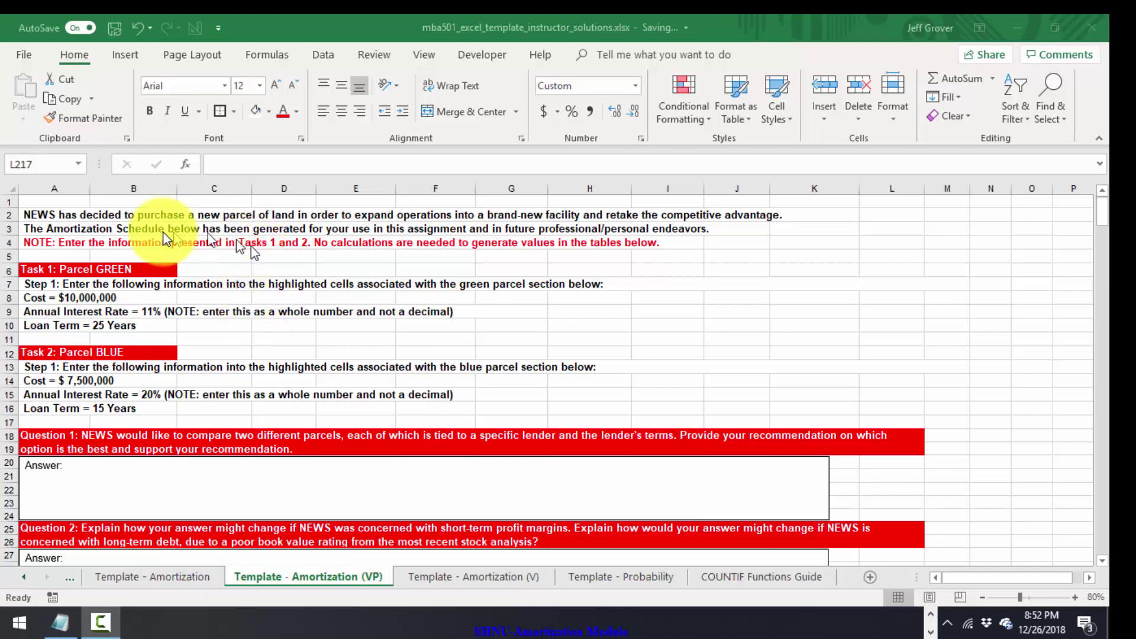
Read the instruction sentences and the Task 1 Parcel GREEN cost, interest rate and loan term lines
{"action": "left_click", "coordinate": [36, 215]}
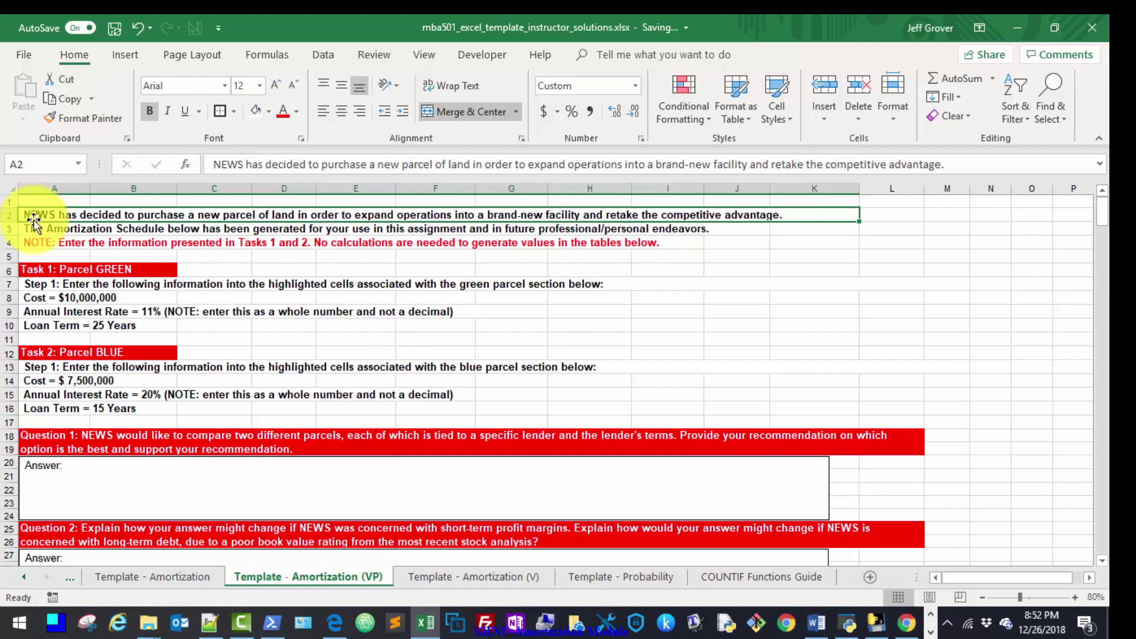
{"action": "left_click", "coordinate": [34, 229]}
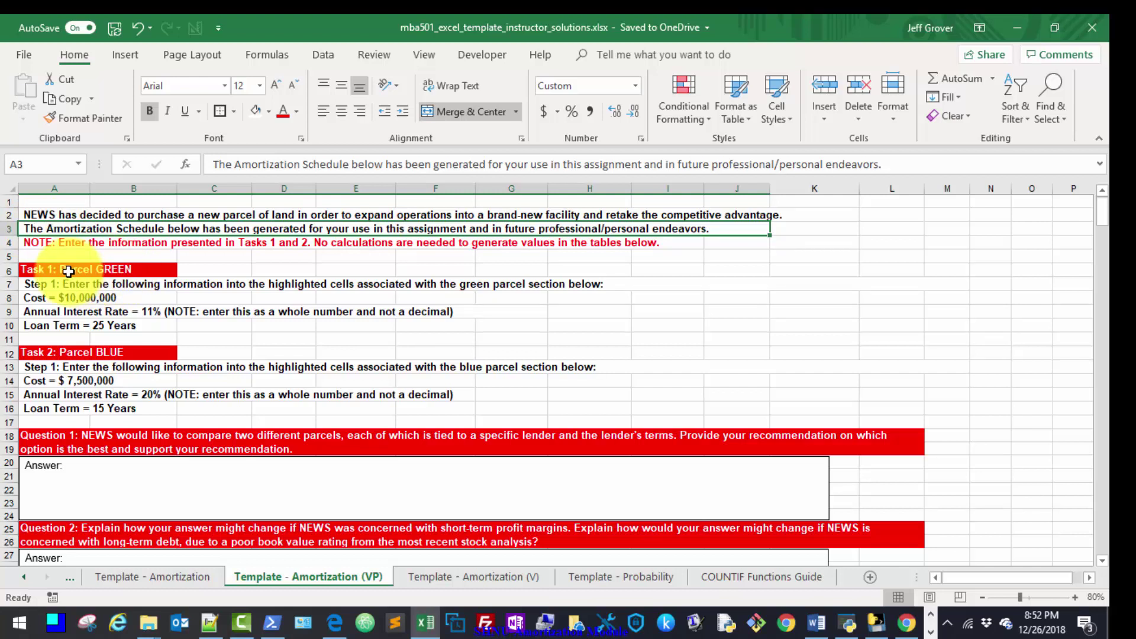
{"action": "mouse_move", "coordinate": [1103, 220]}
{"action": "left_mouse_down"}
{"action": "mouse_move", "coordinate": [1107, 232]}
{"action": "mouse_move", "coordinate": [1104, 205]}
{"action": "left_mouse_up"}
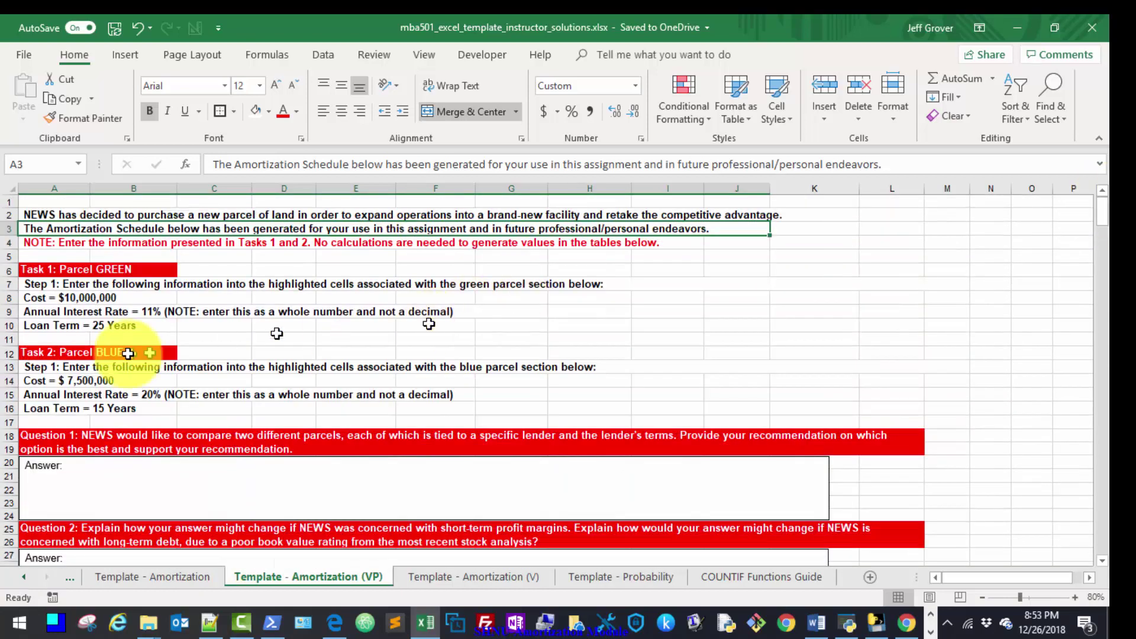
{"action": "left_click", "coordinate": [31, 271]}
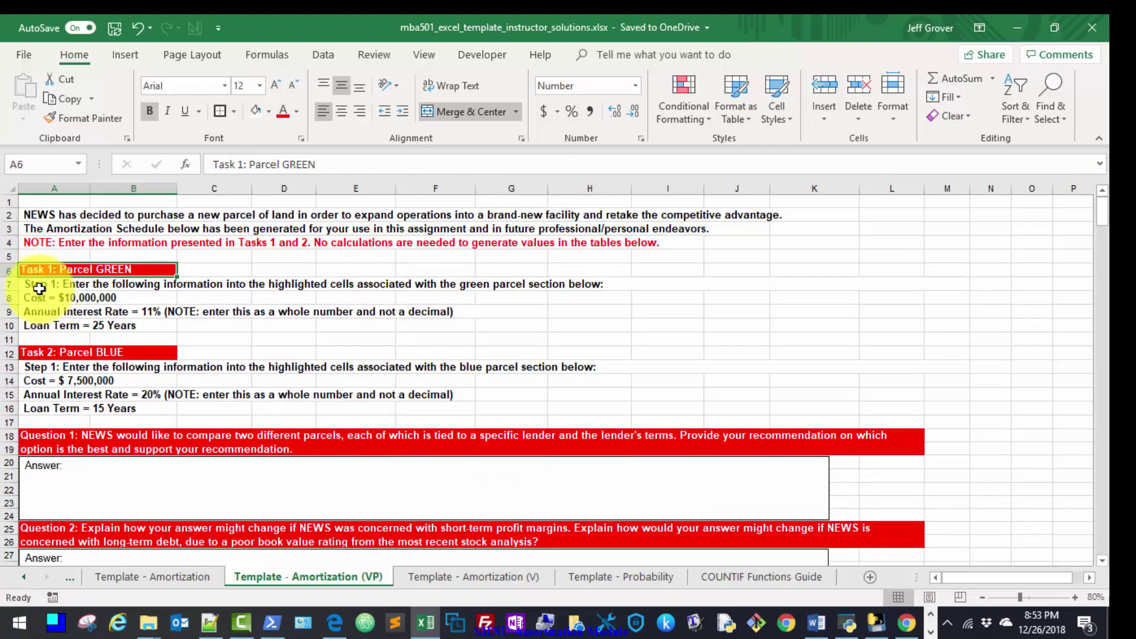
{"action": "left_click", "coordinate": [39, 297]}
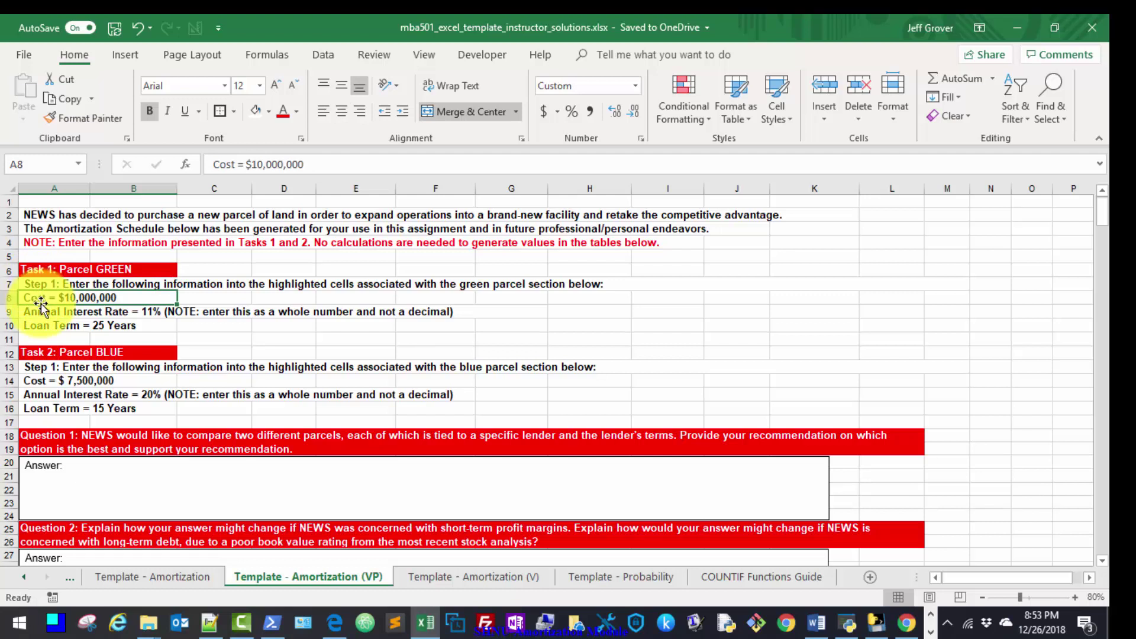
{"action": "left_click", "coordinate": [36, 312]}
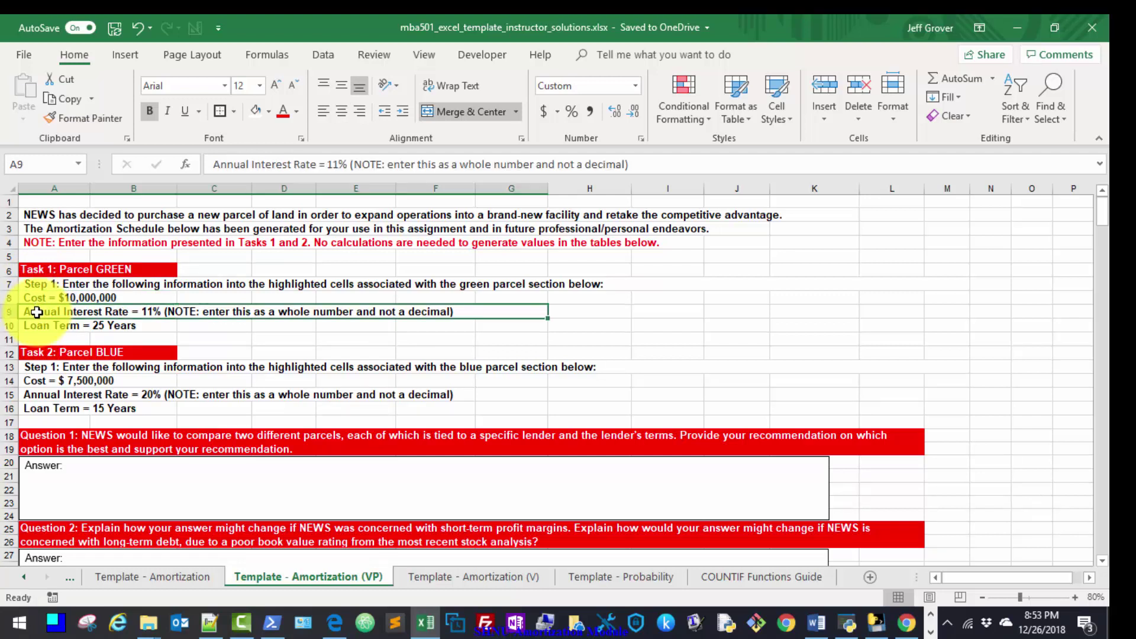
{"action": "left_click", "coordinate": [34, 327]}
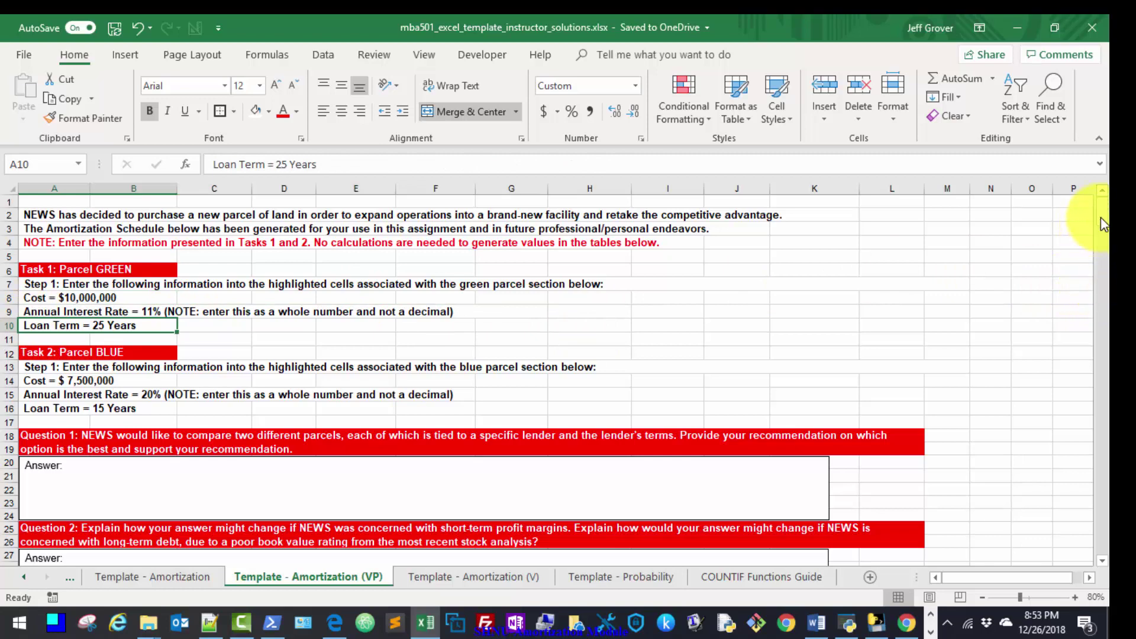
{"action": "left_click_drag", "start_coordinate": [1102, 224], "coordinate": [1102, 238]}
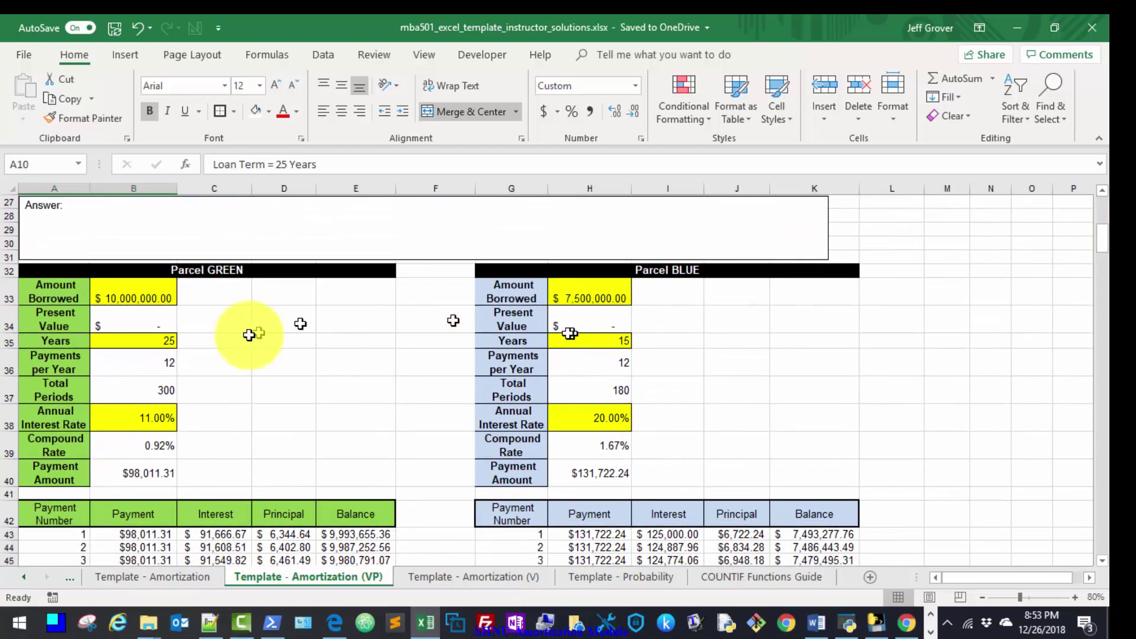
Check the GREEN and BLUE amount borrowed, years and annual interest rate input cells
{"action": "left_click", "coordinate": [152, 298]}
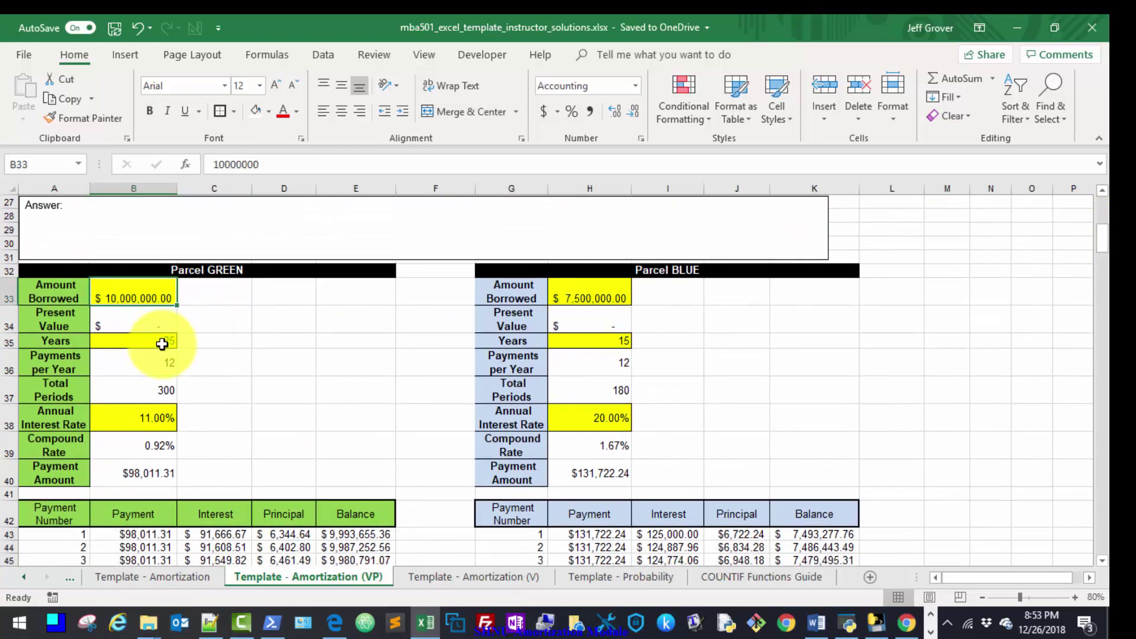
{"action": "left_click", "coordinate": [161, 344]}
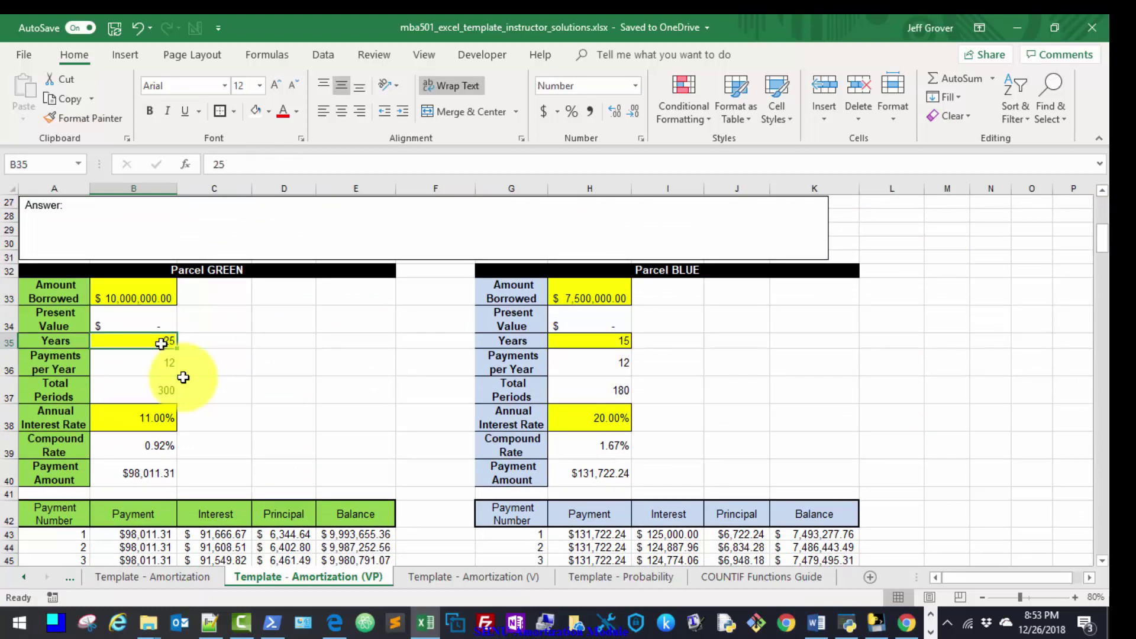
{"action": "left_click", "coordinate": [149, 418]}
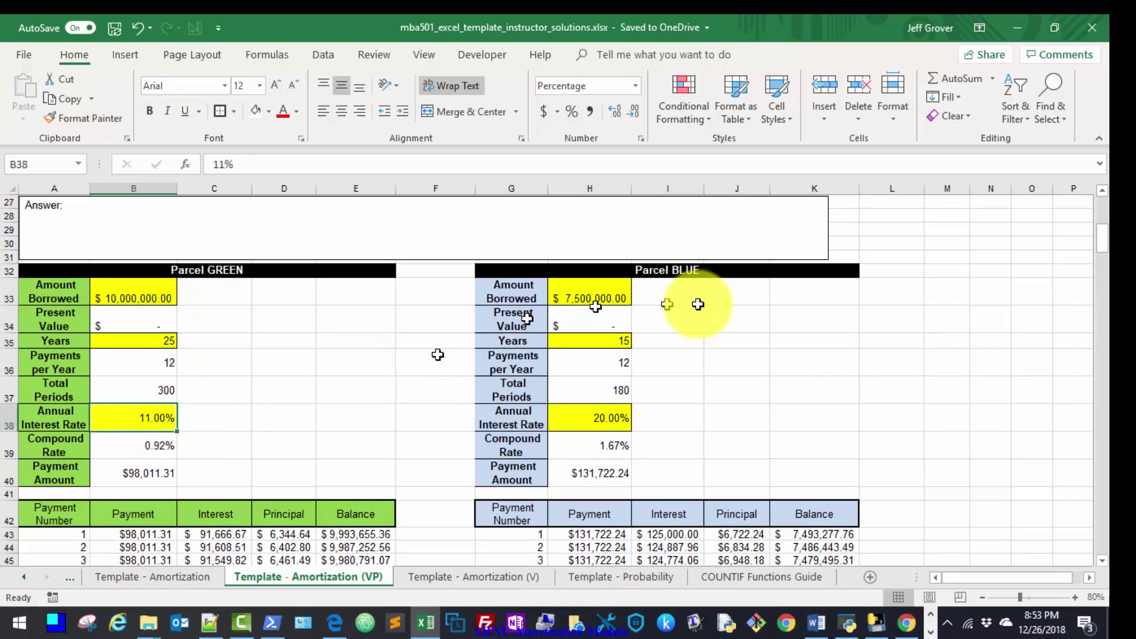
{"action": "left_click", "coordinate": [728, 338]}
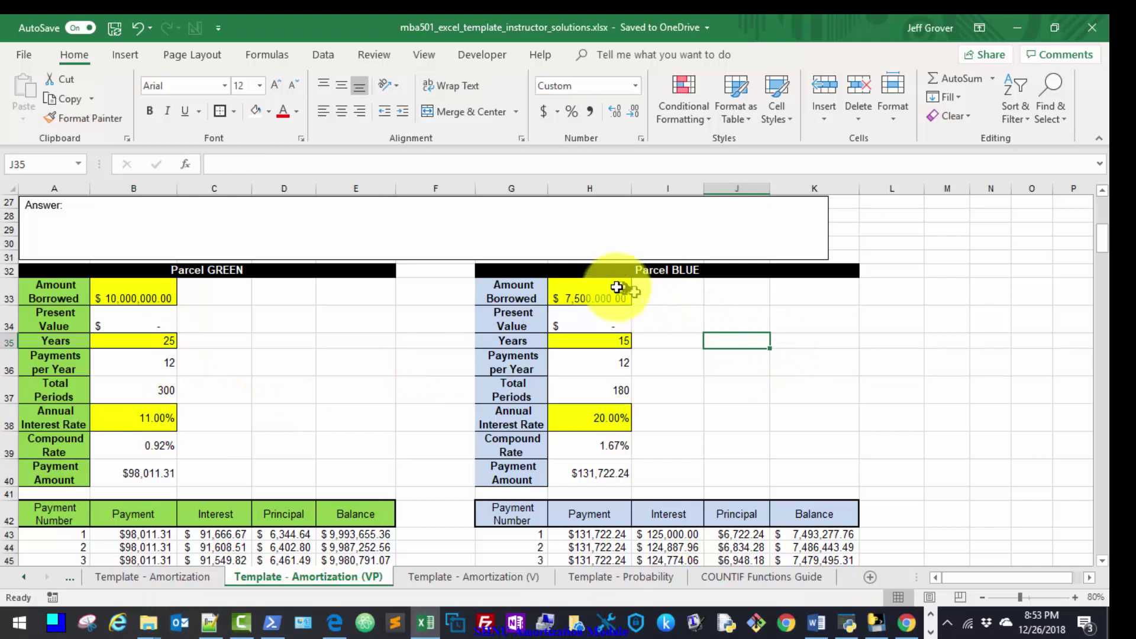
{"action": "left_click", "coordinate": [593, 294]}
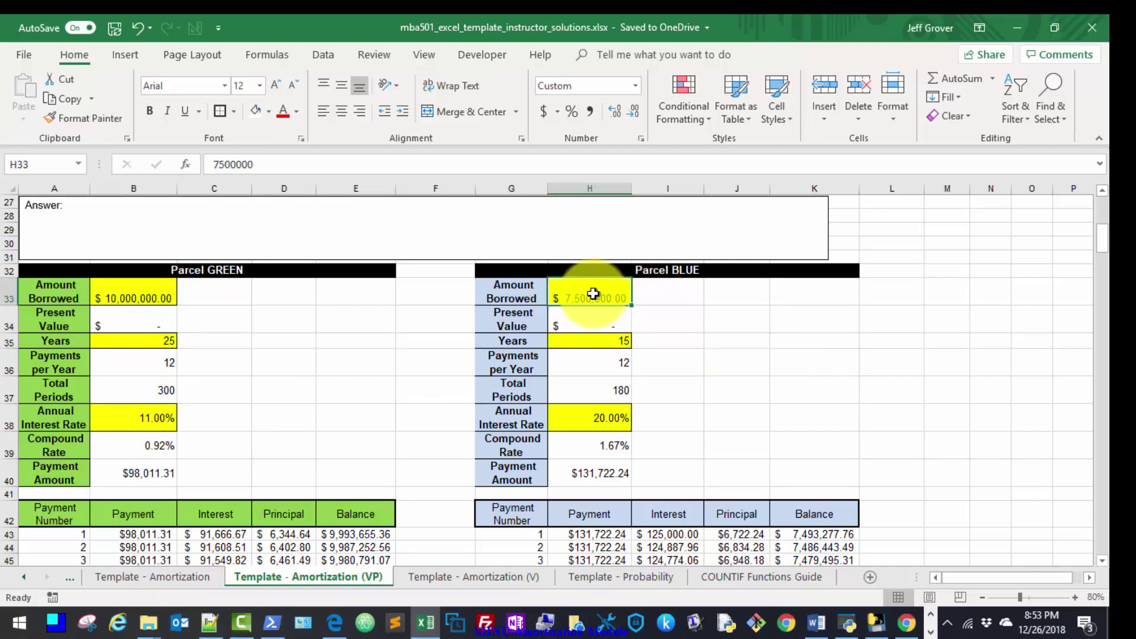
{"action": "left_click", "coordinate": [598, 341]}
{"action": "left_click", "coordinate": [597, 411]}
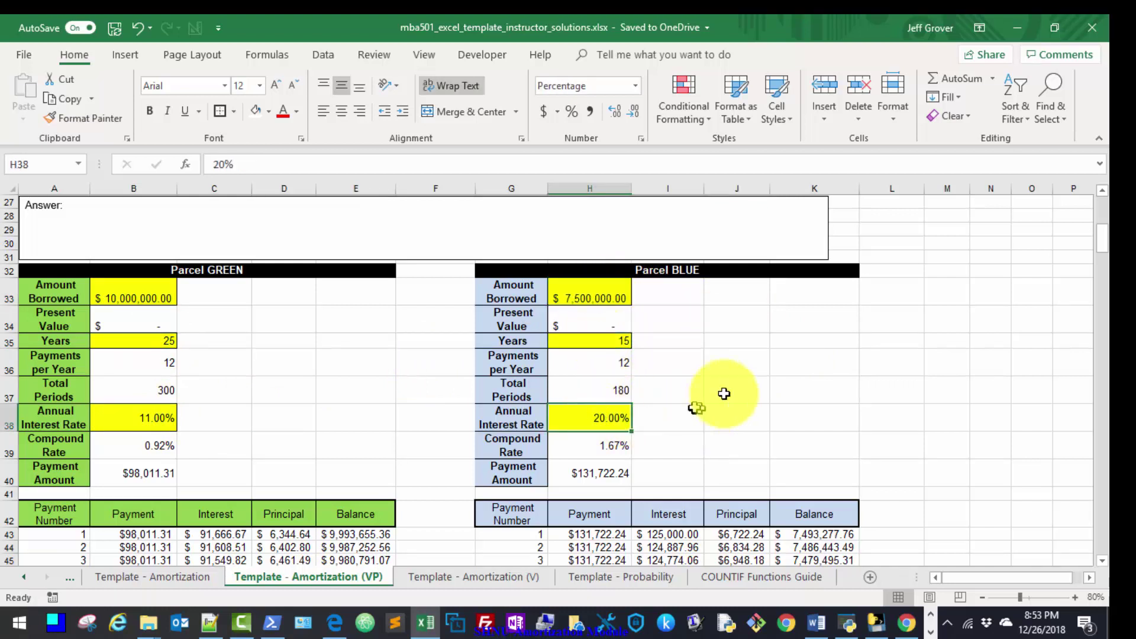
{"action": "left_click", "coordinate": [807, 388]}
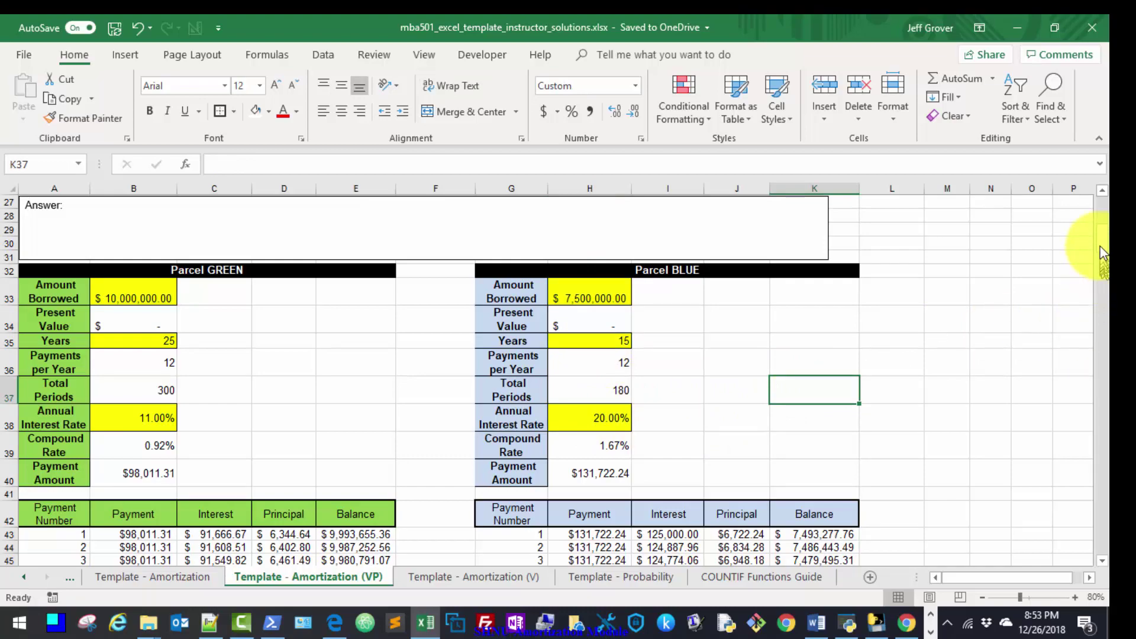
Inspect the BLUE schedule's final payment row 222 and its final balance in K222
{"action": "left_click_drag", "start_coordinate": [1100, 241], "coordinate": [1102, 422]}
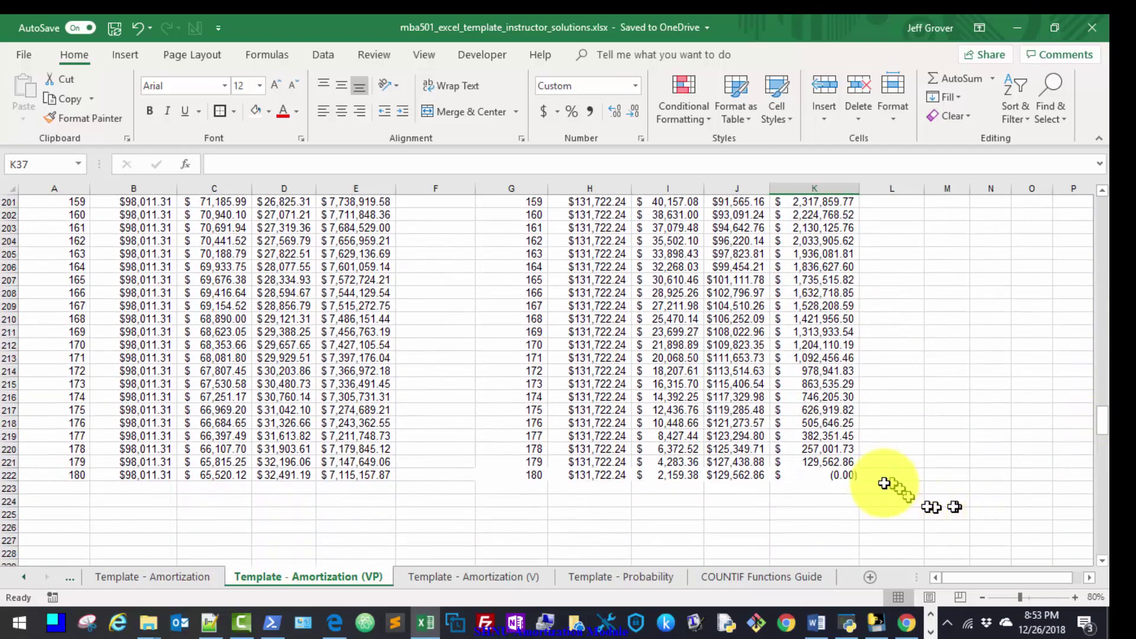
{"action": "left_click_drag", "start_coordinate": [850, 480], "coordinate": [514, 477]}
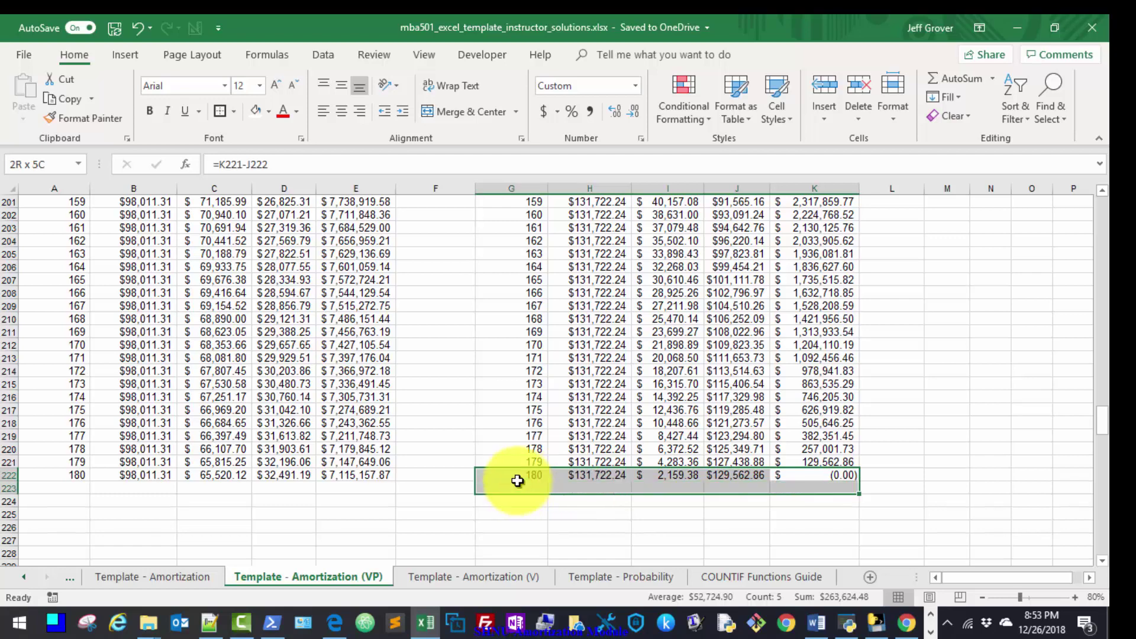
{"action": "left_click", "coordinate": [836, 473]}
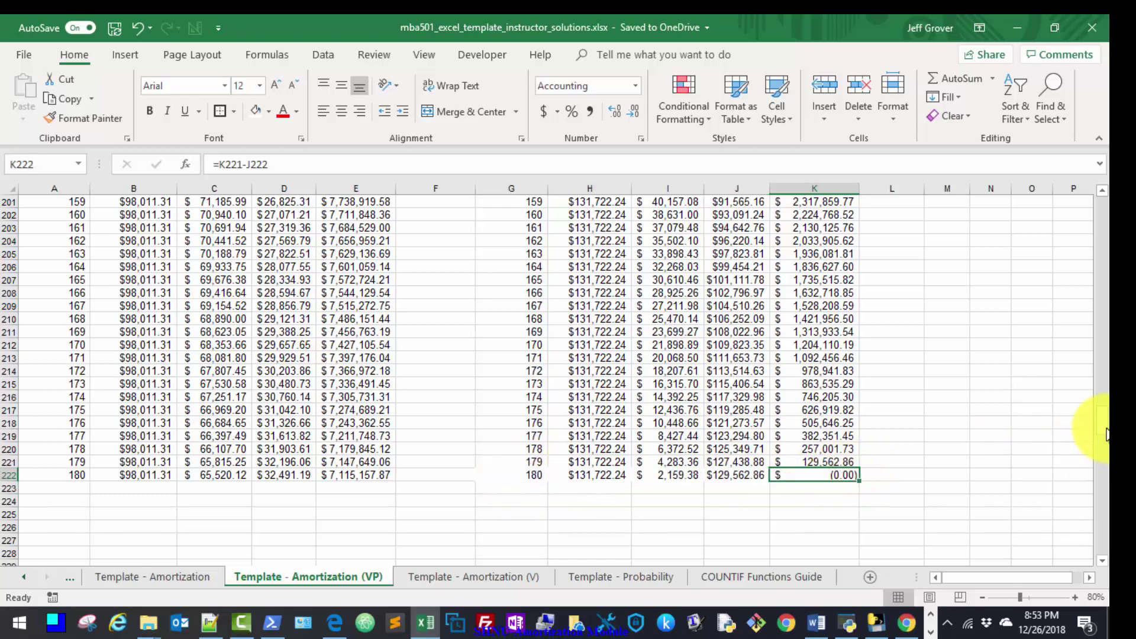
{"action": "left_click_drag", "start_coordinate": [1104, 422], "coordinate": [1097, 228]}
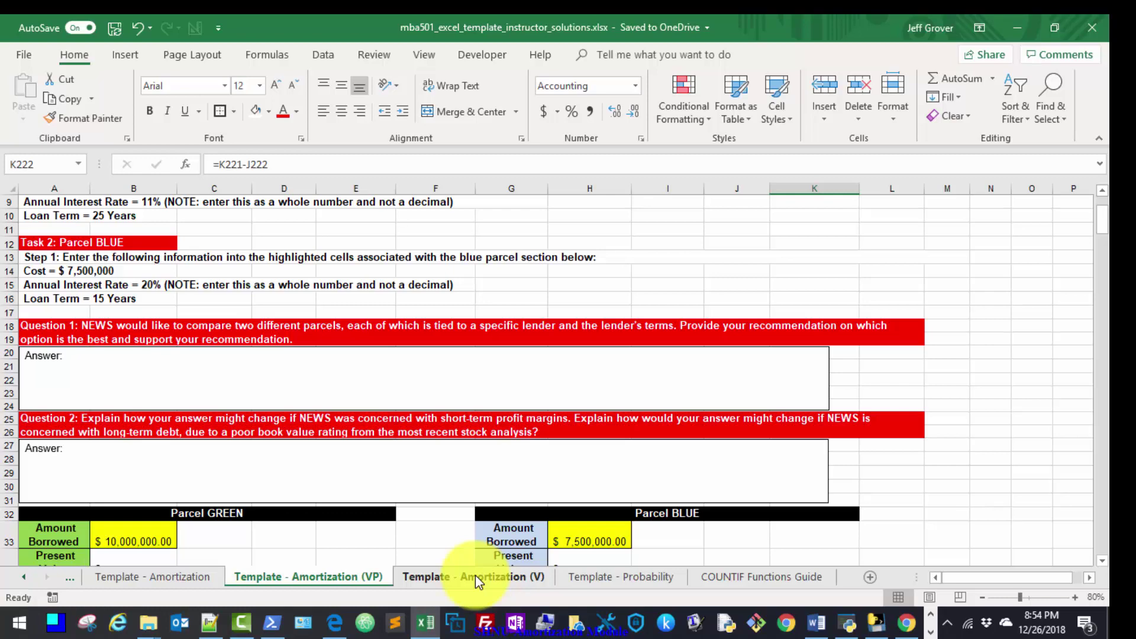
Switch to the Template - Amortization (V) sheet and reread the GREEN terms in A8–A10
{"action": "left_click", "coordinate": [475, 575]}
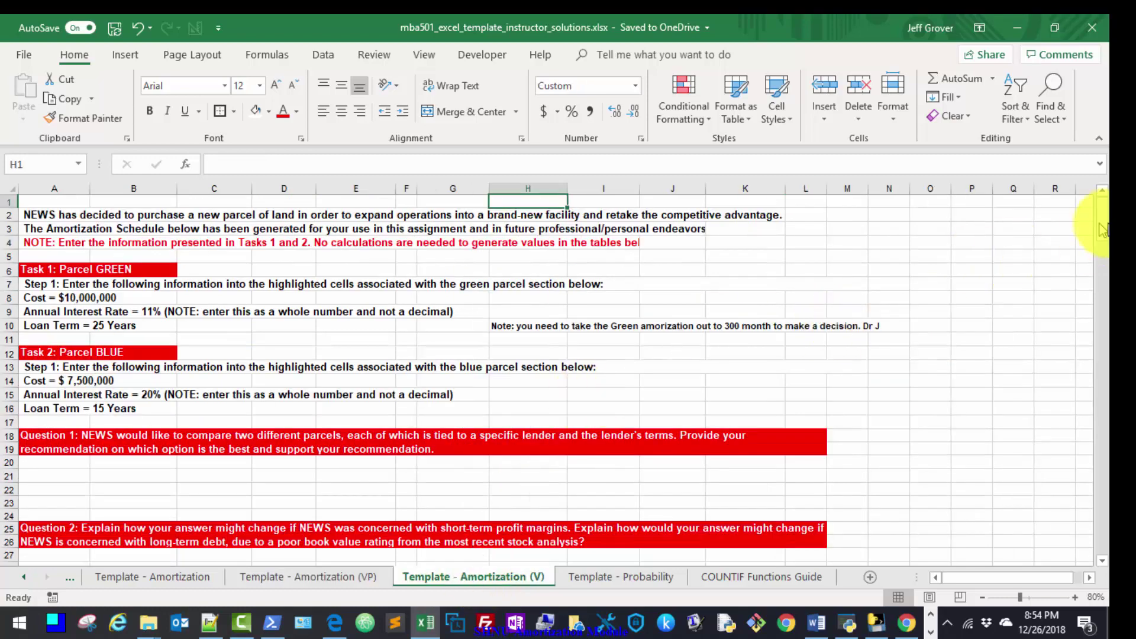
{"action": "left_click_drag", "start_coordinate": [1102, 230], "coordinate": [1107, 235]}
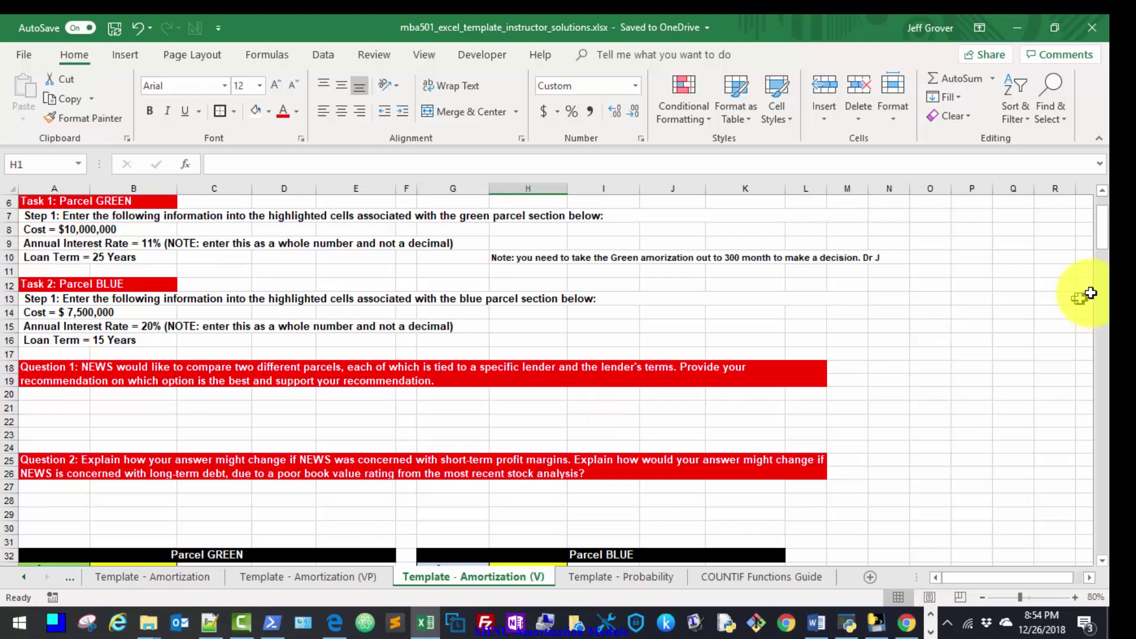
{"action": "left_click", "coordinate": [41, 233]}
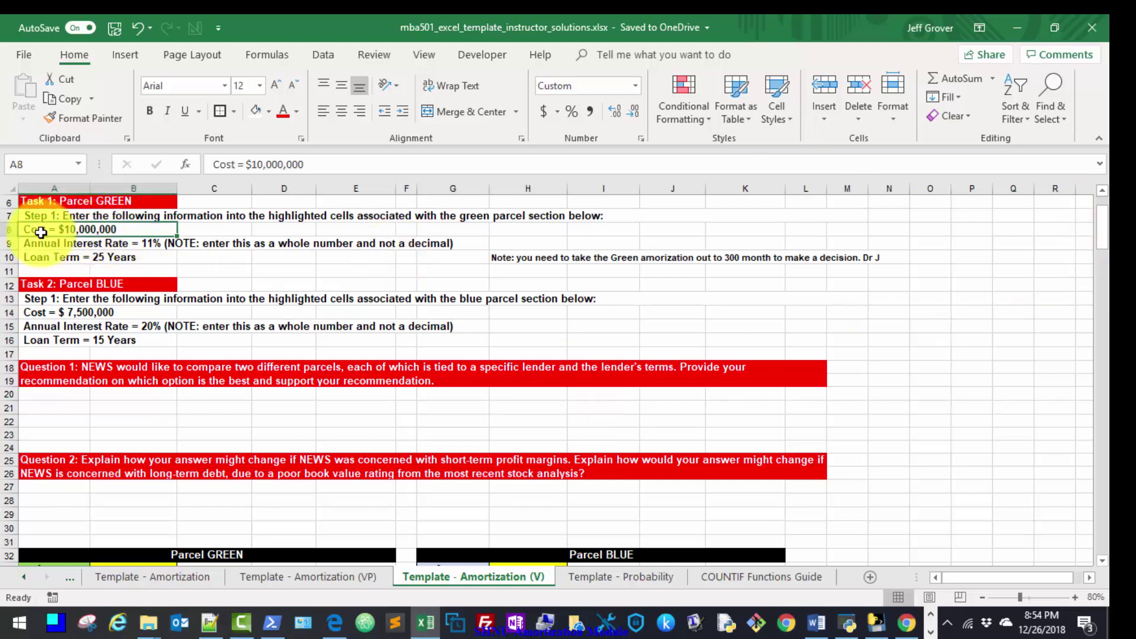
{"action": "left_click", "coordinate": [50, 244]}
{"action": "left_click", "coordinate": [51, 257]}
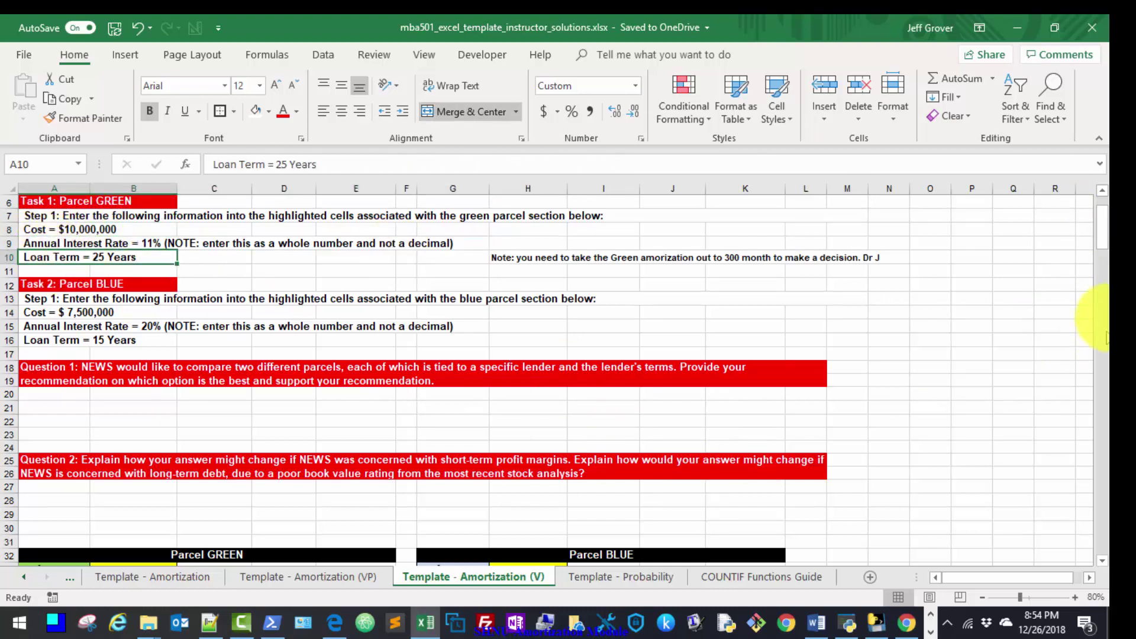
{"action": "left_click_drag", "start_coordinate": [1102, 225], "coordinate": [1102, 243]}
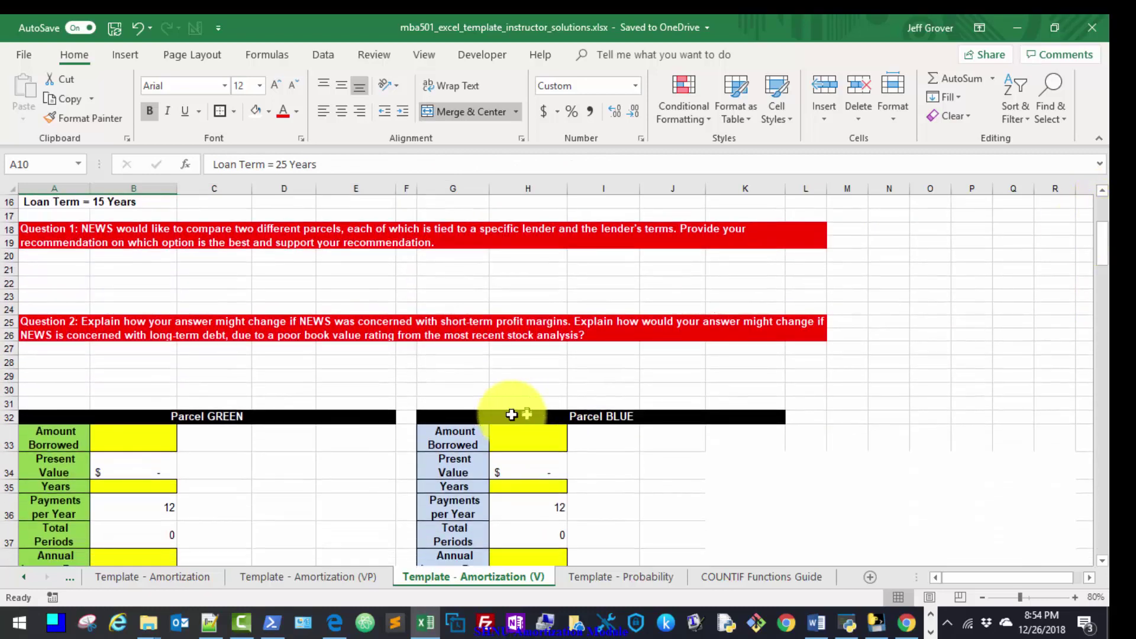
Enter Parcel GREEN's $10,000,000 loan amount, 25-year term and 11% annual interest rate
{"action": "left_click", "coordinate": [145, 443]}
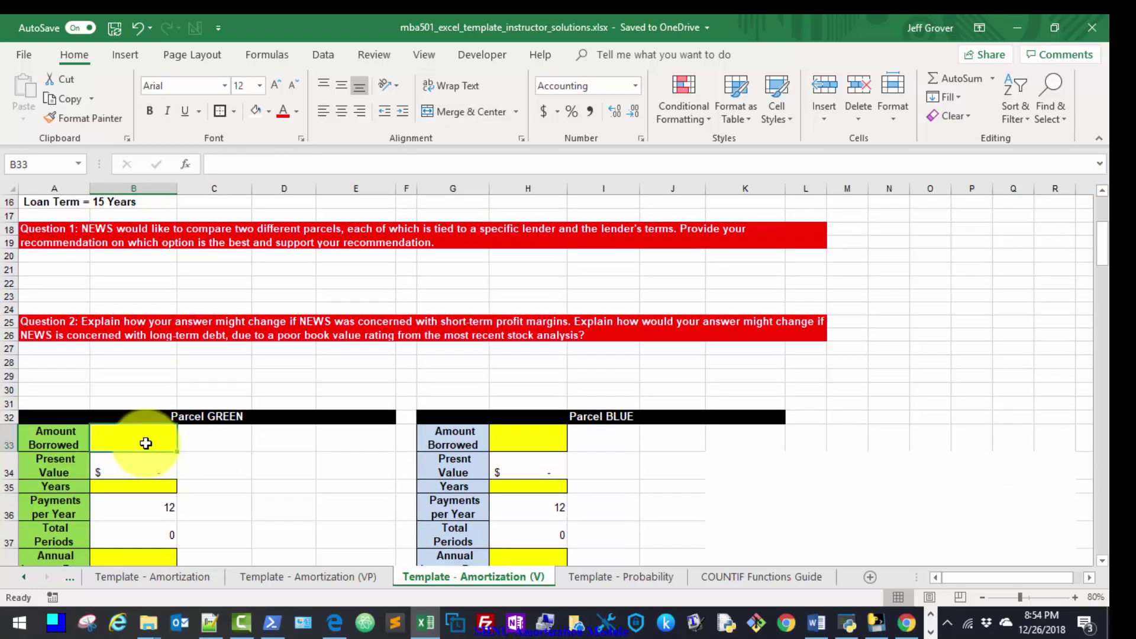
{"action": "mouse_move", "coordinate": [1102, 242]}
{"action": "left_mouse_down"}
{"action": "mouse_move", "coordinate": [1101, 272]}
{"action": "mouse_move", "coordinate": [1099, 262]}
{"action": "left_mouse_up"}
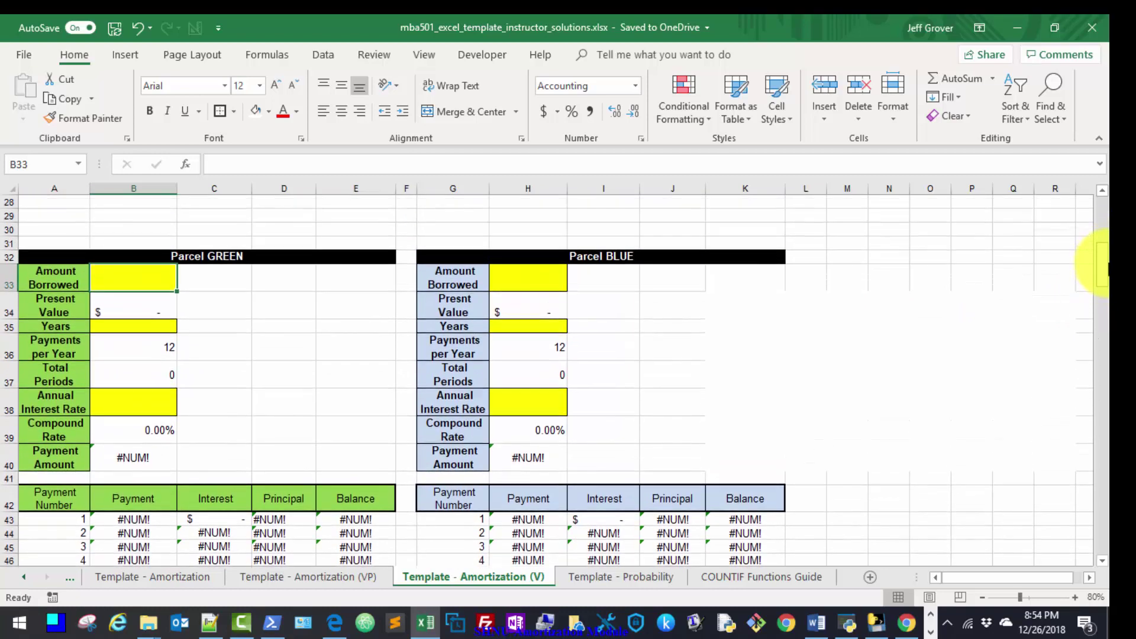
{"action": "type", "text": "10000000"}
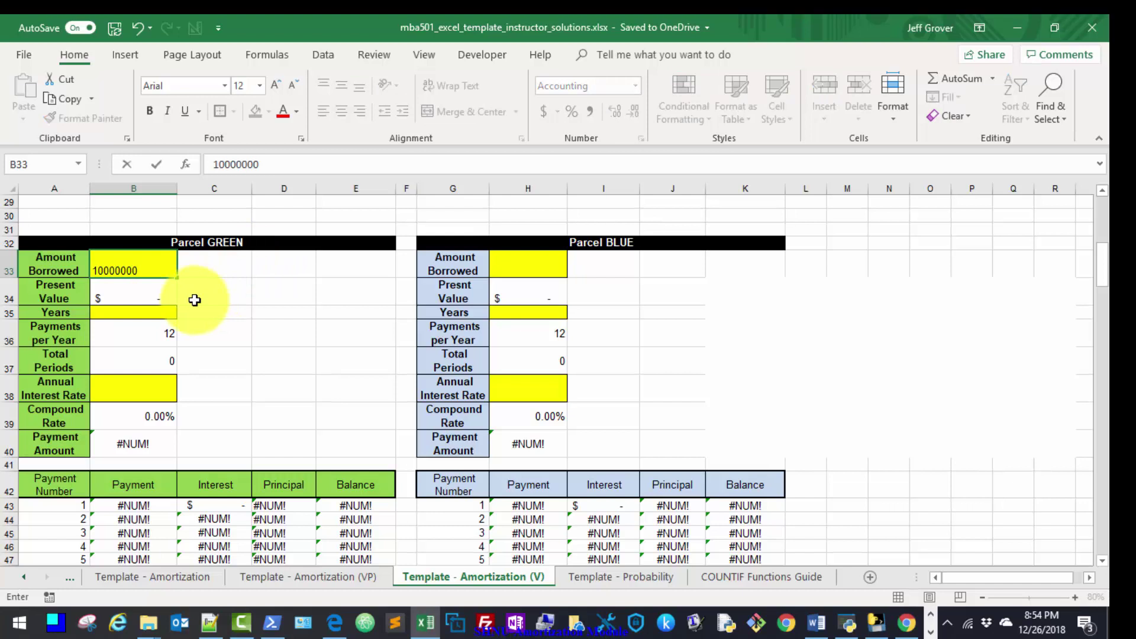
{"action": "key", "text": "Return"}
{"action": "key", "text": "Return"}
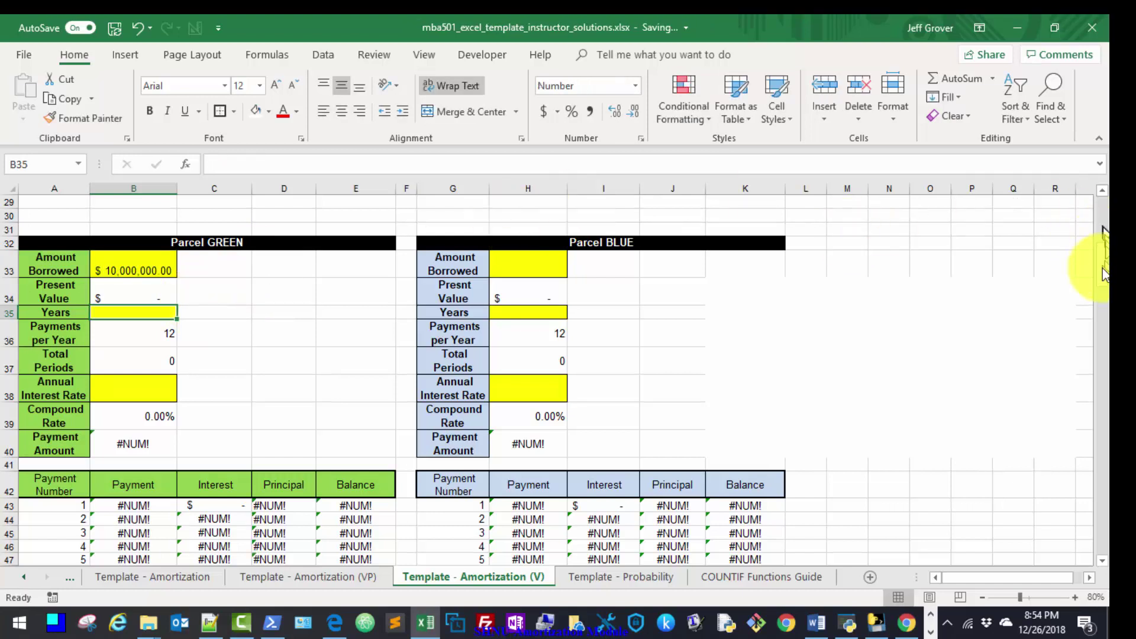
{"action": "mouse_move", "coordinate": [1100, 274]}
{"action": "left_mouse_down"}
{"action": "mouse_move", "coordinate": [1104, 239]}
{"action": "mouse_move", "coordinate": [1101, 255]}
{"action": "left_mouse_up"}
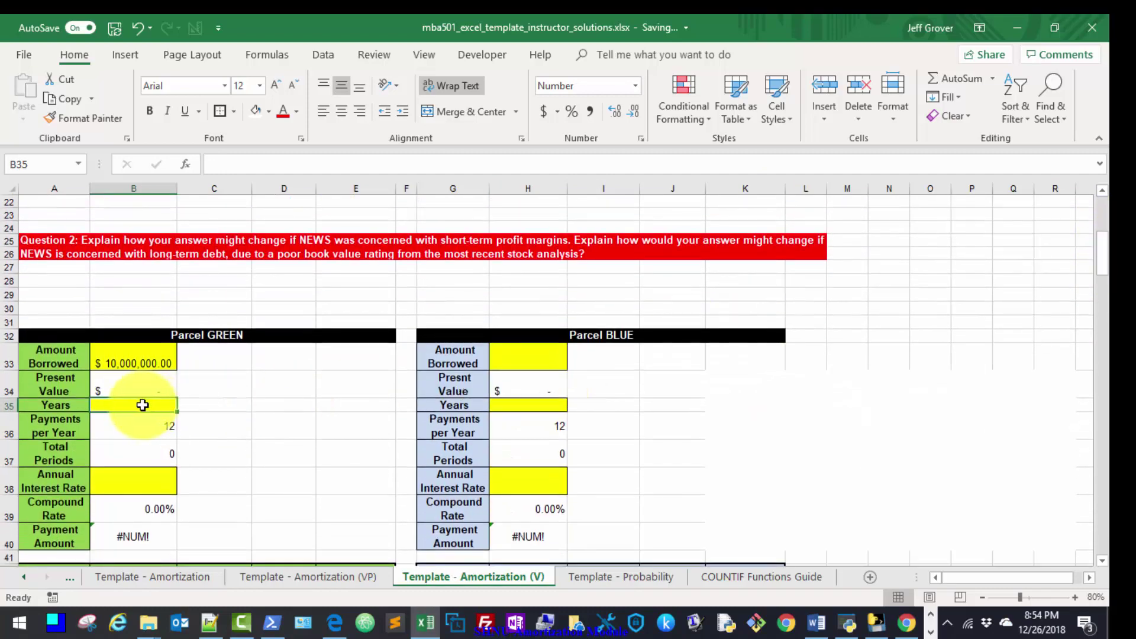
{"action": "type", "text": "25"}
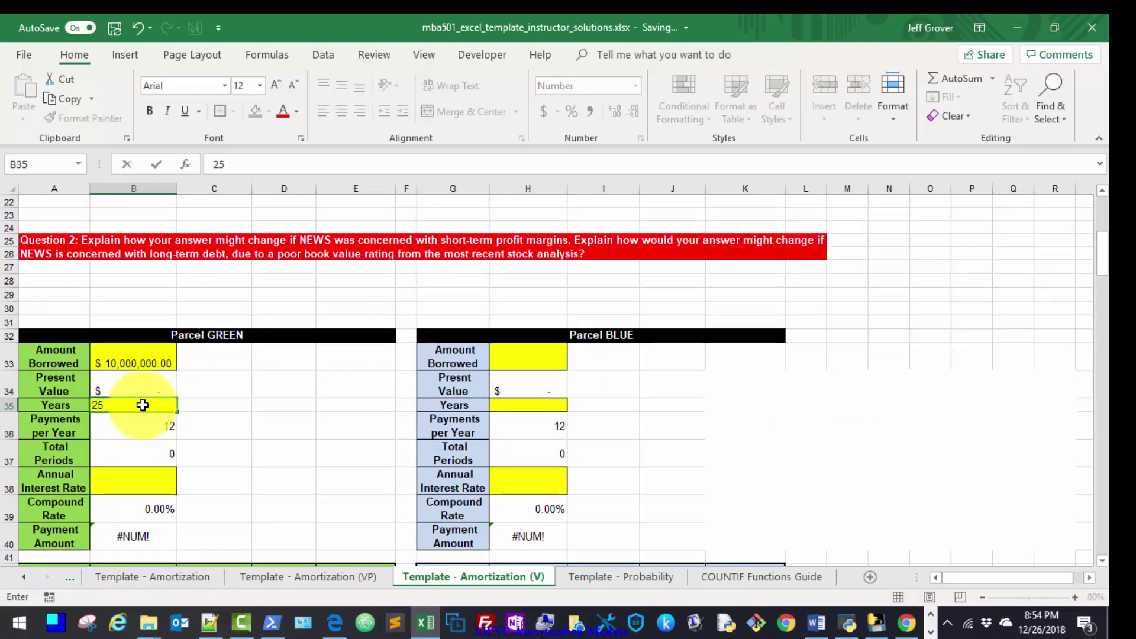
{"action": "key", "text": "Return"}
{"action": "key", "text": "Return"}
{"action": "key", "text": "Return"}
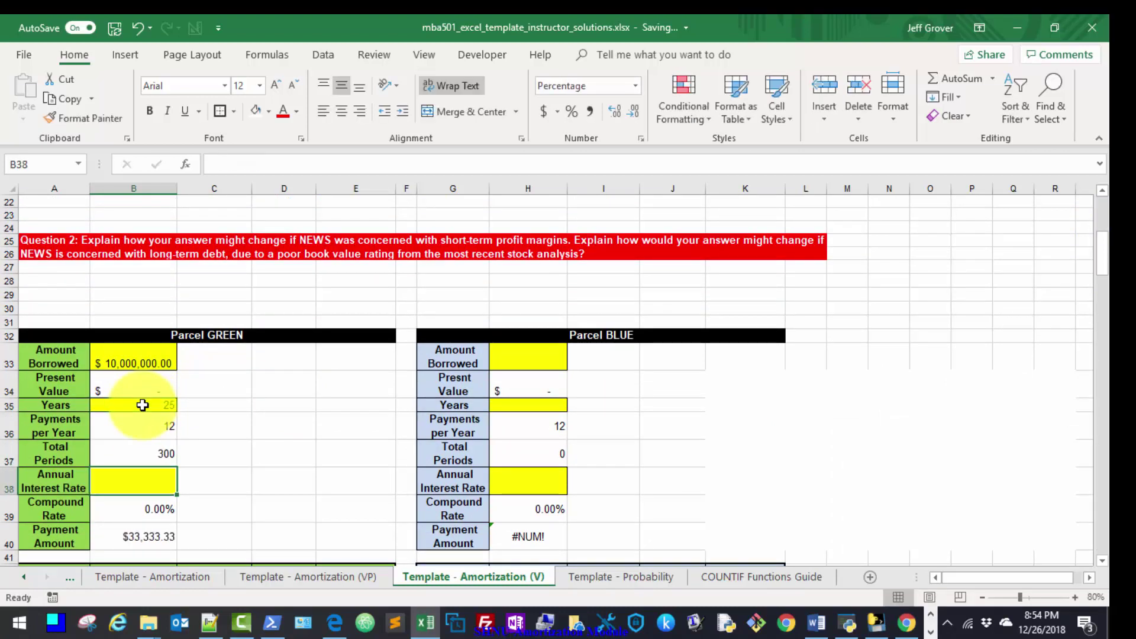
{"action": "type", "text": "11"}
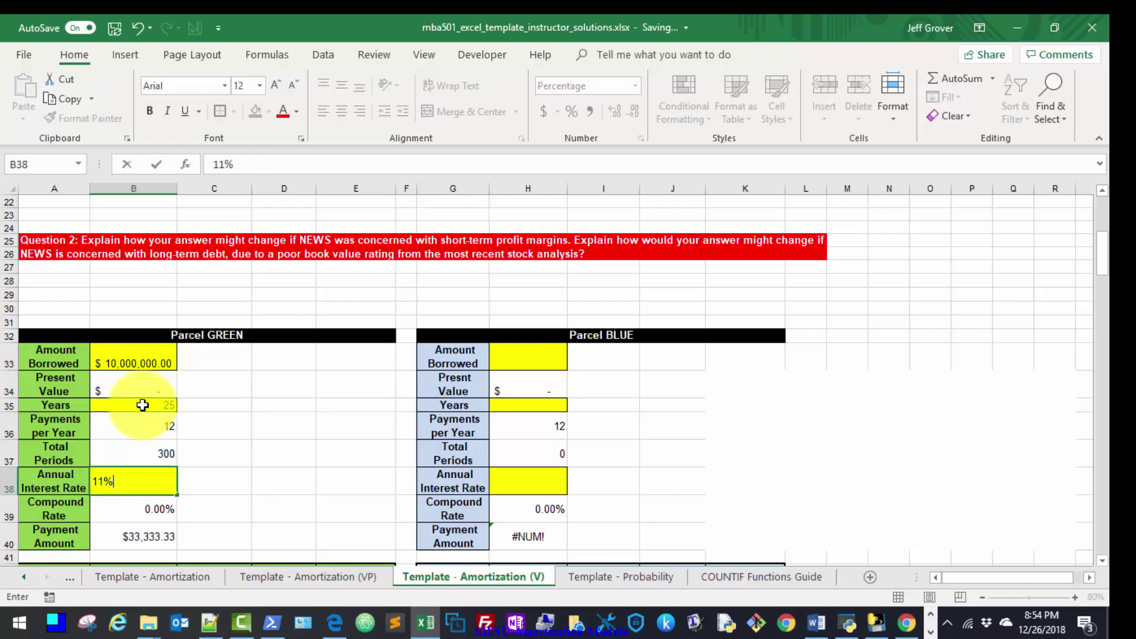
{"action": "key", "text": "Return"}
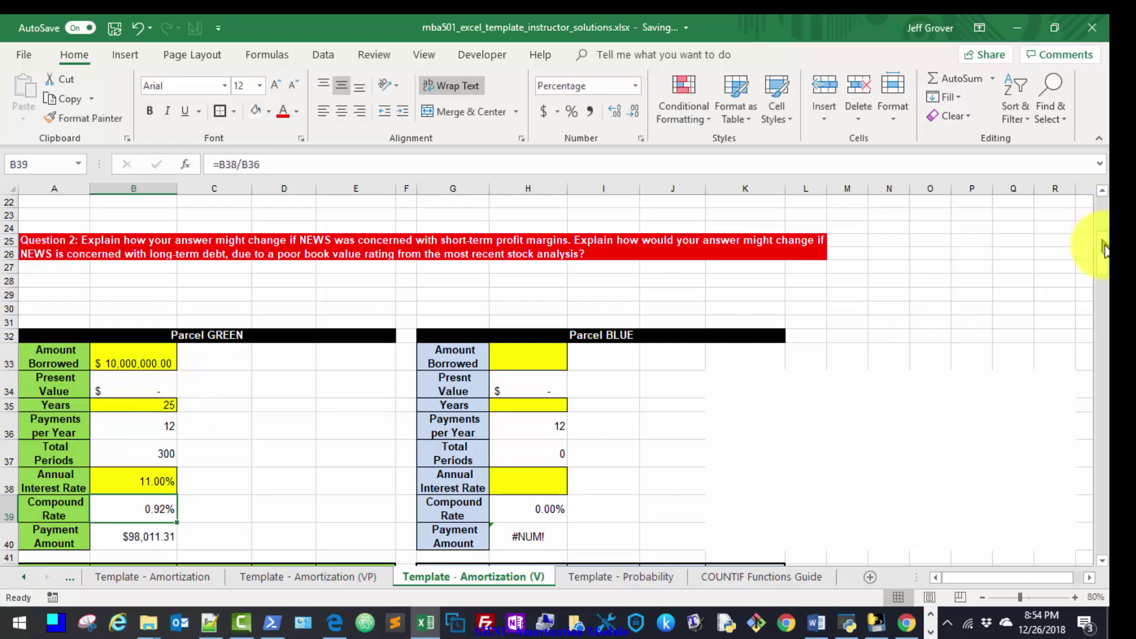
{"action": "left_click_drag", "start_coordinate": [1104, 248], "coordinate": [1105, 266]}
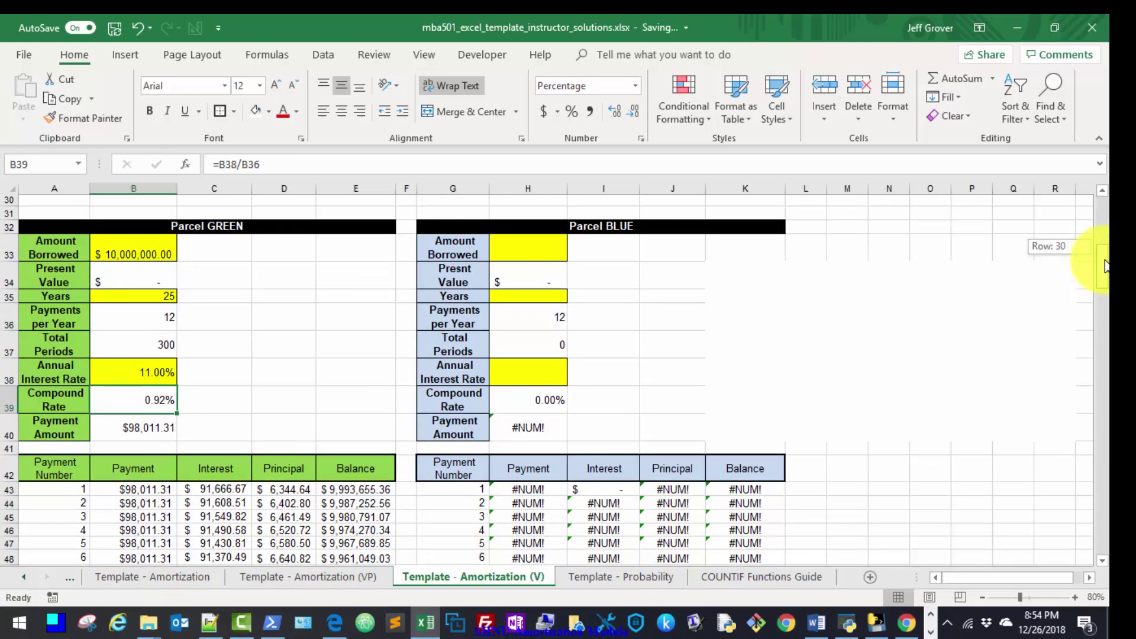
{"action": "mouse_move", "coordinate": [1105, 266]}
{"action": "left_mouse_down"}
{"action": "mouse_move", "coordinate": [1108, 222]}
{"action": "mouse_move", "coordinate": [1103, 230]}
{"action": "left_mouse_up"}
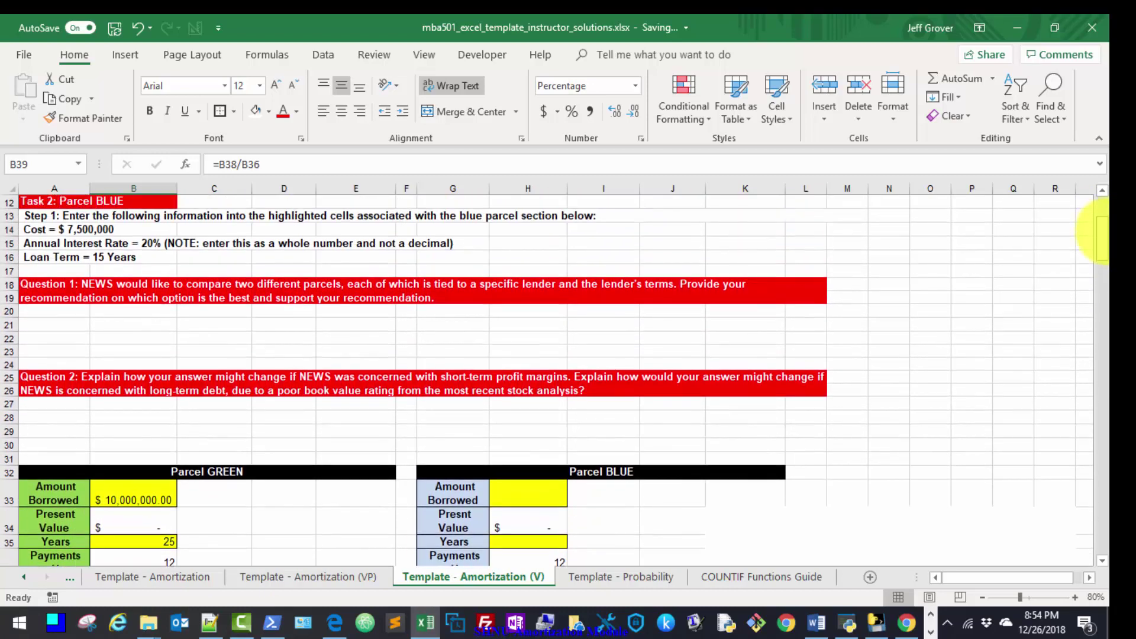
Enter Parcel BLUE's $7,500,000 loan in H33, 15 years in H35 and 20% in H38
{"action": "left_click", "coordinate": [505, 486]}
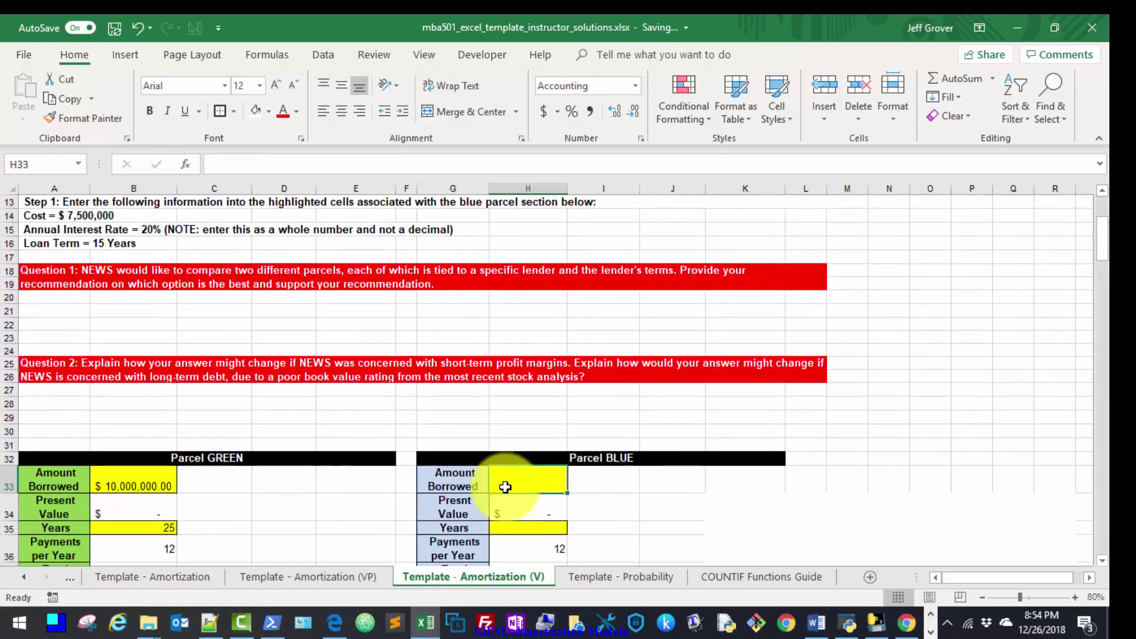
{"action": "type", "text": "7500000"}
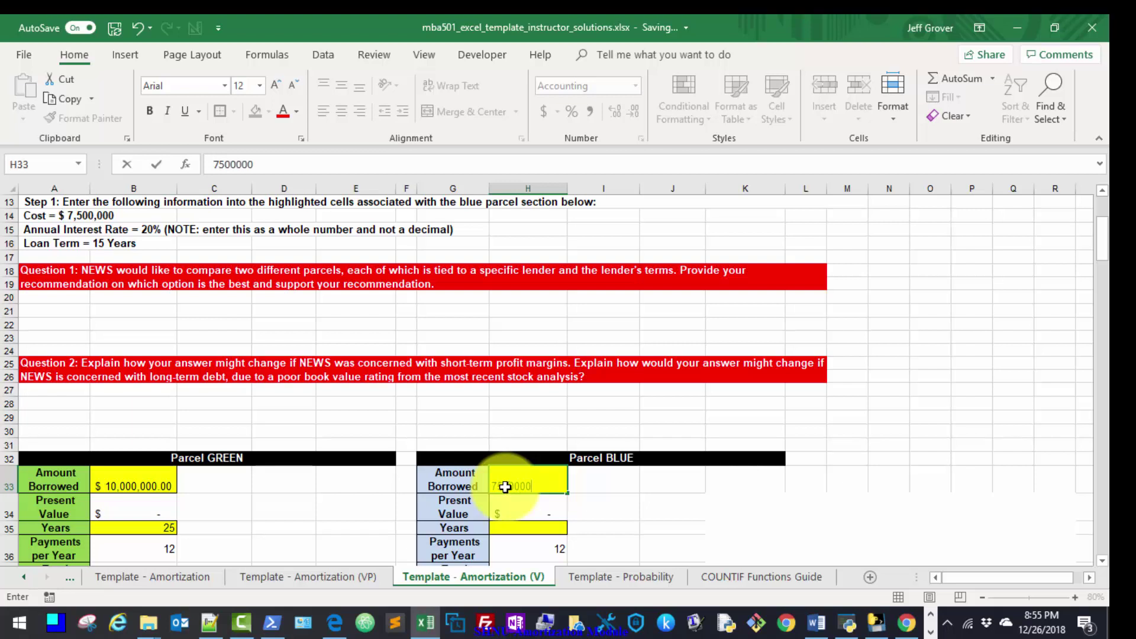
{"action": "key", "text": "Return"}
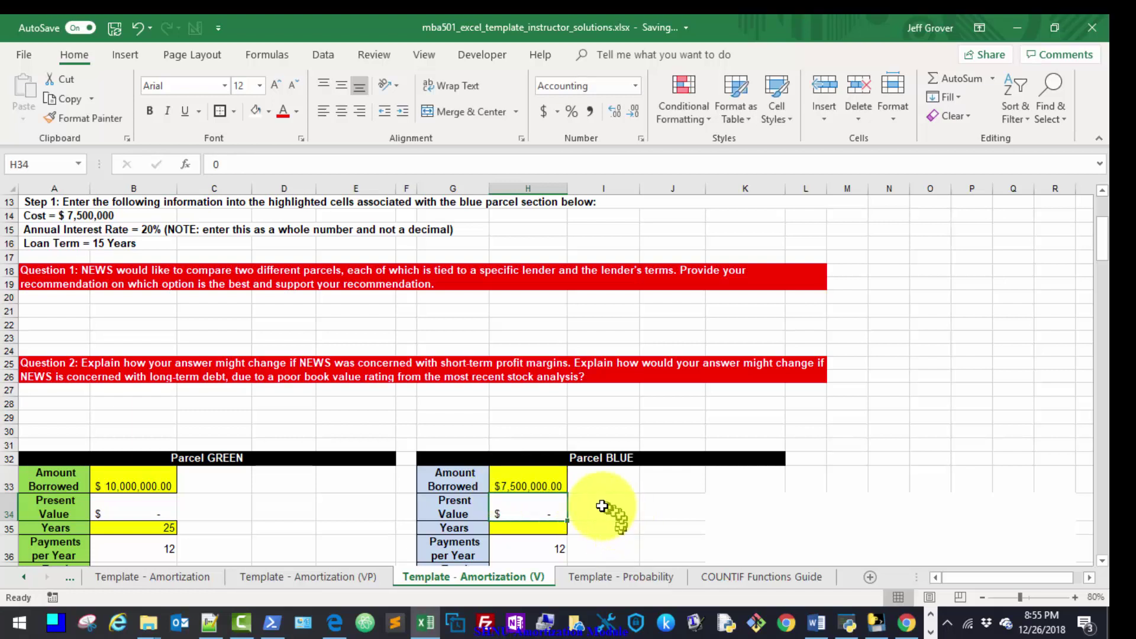
{"action": "left_click", "coordinate": [533, 526]}
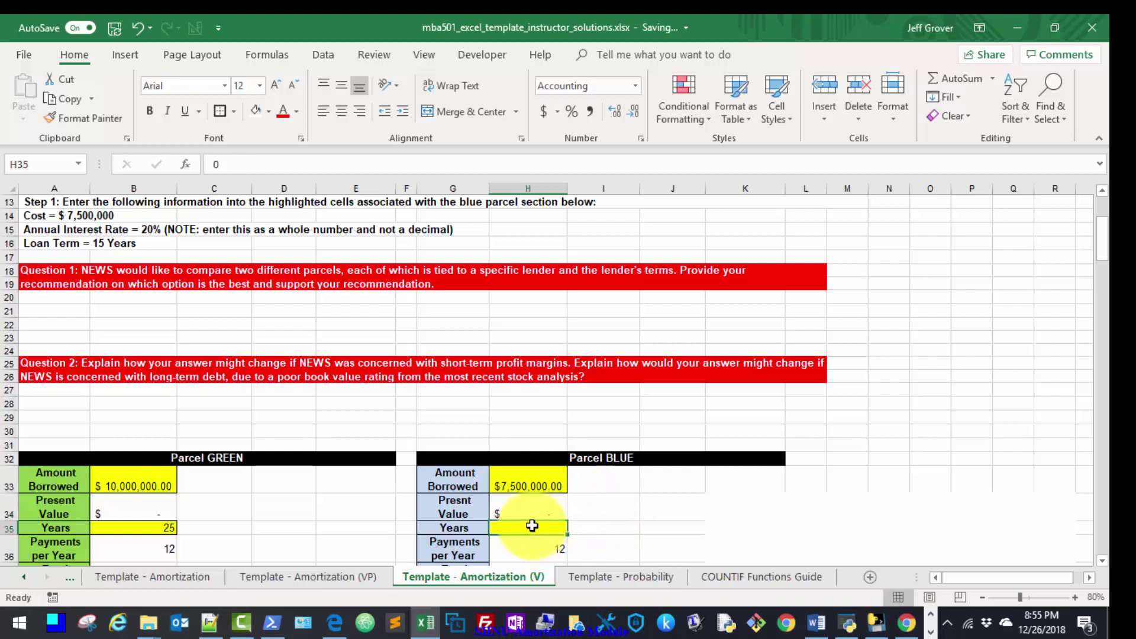
{"action": "type", "text": "15"}
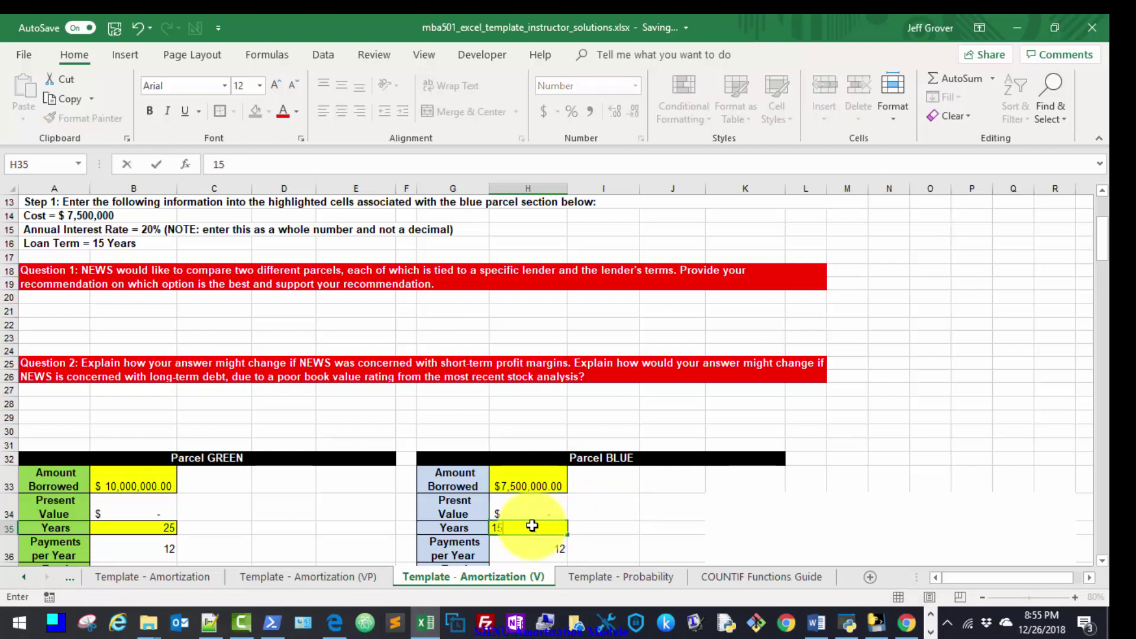
{"action": "key", "text": "Return"}
{"action": "key", "text": "Return"}
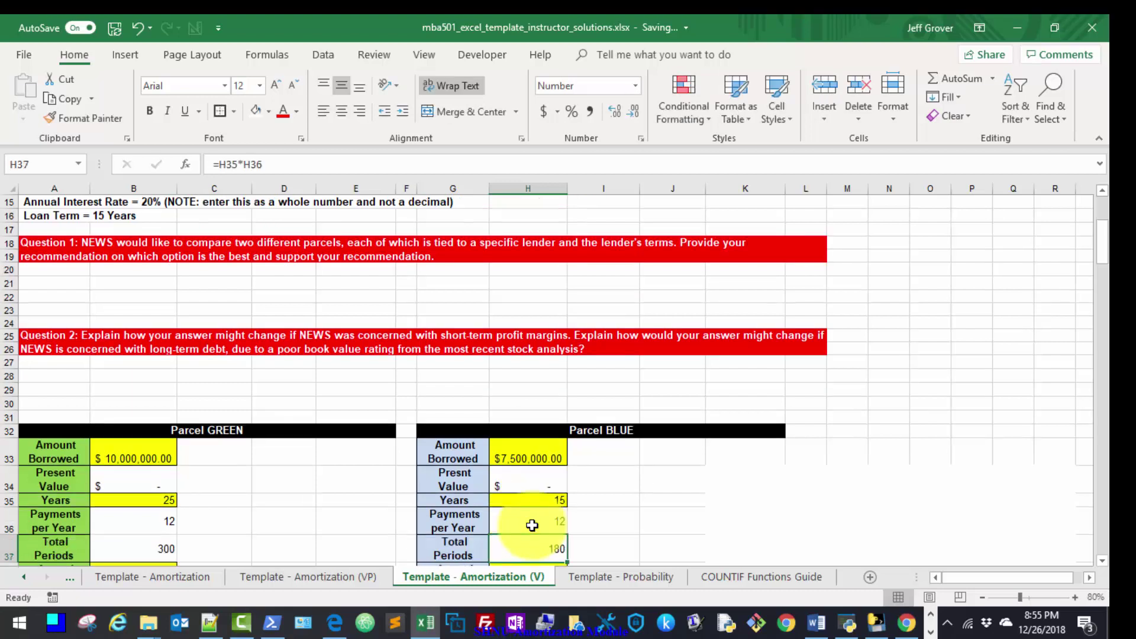
{"action": "key", "text": "Return"}
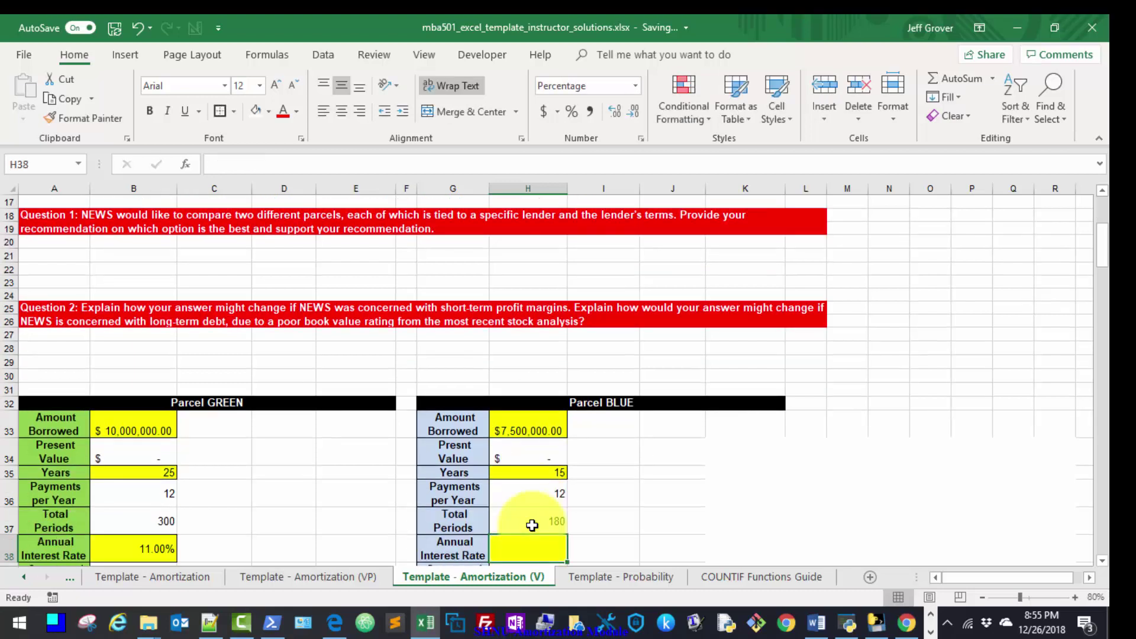
{"action": "type", "text": "20"}
{"action": "key", "text": "Return"}
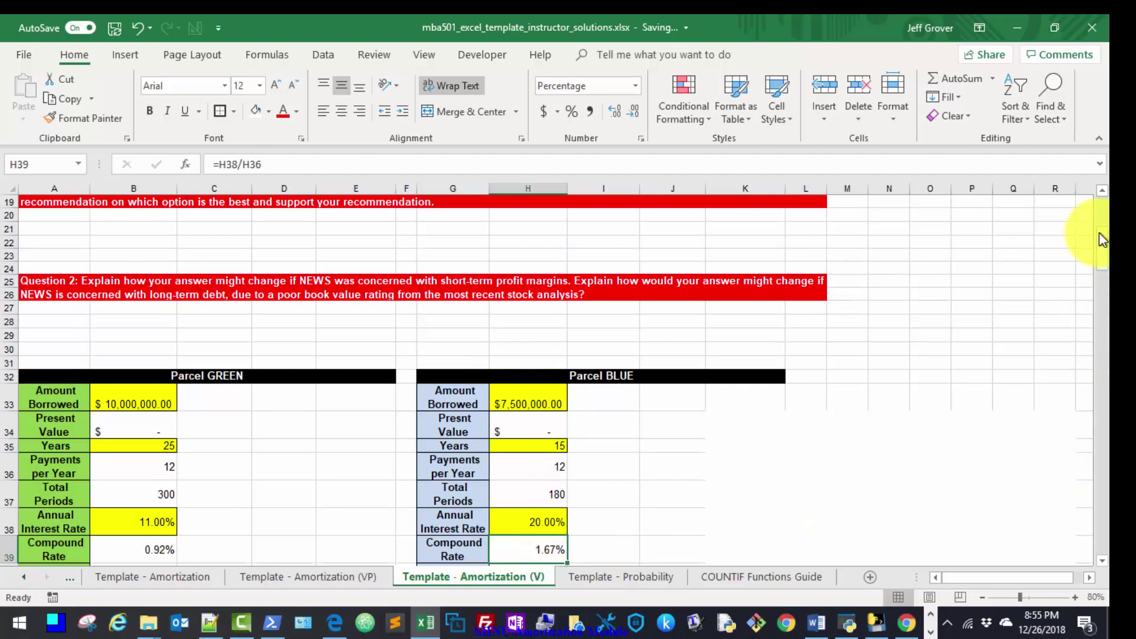
{"action": "left_click_drag", "start_coordinate": [1101, 241], "coordinate": [1101, 250]}
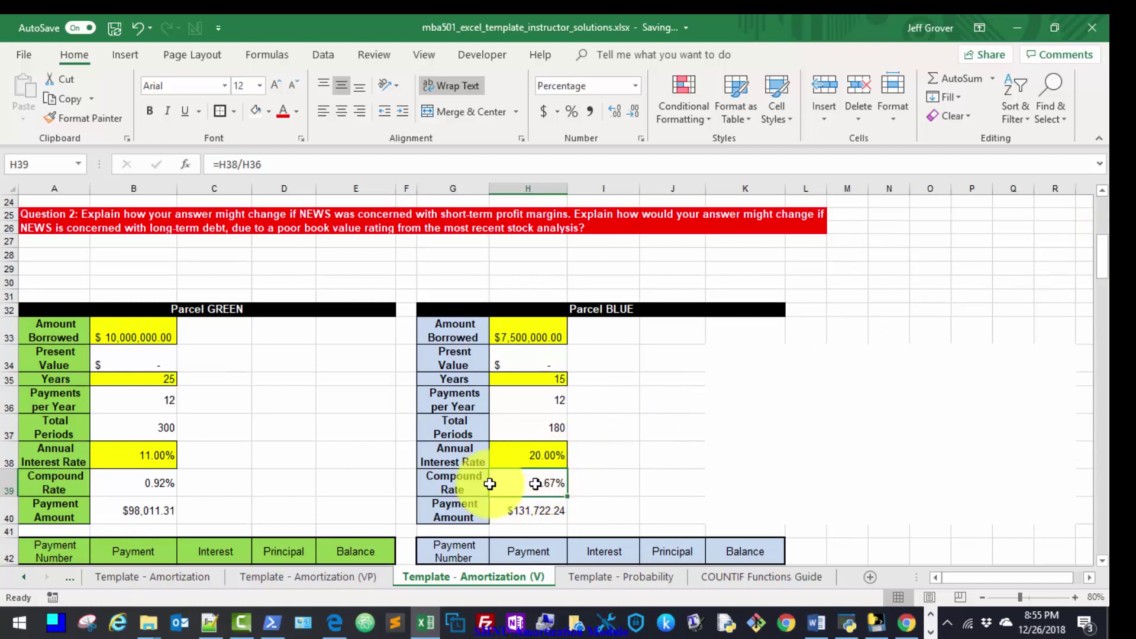
Compare the GREEN compound rate formula and the BLUE and GREEN payment amount formulas
{"action": "left_click", "coordinate": [123, 486]}
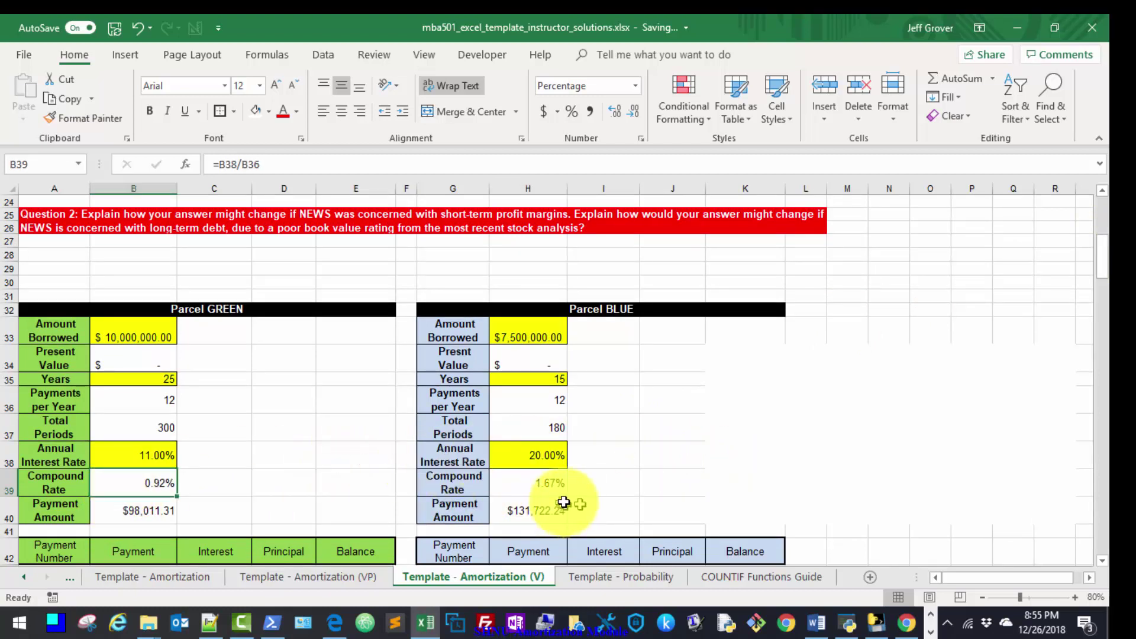
{"action": "left_click", "coordinate": [541, 511]}
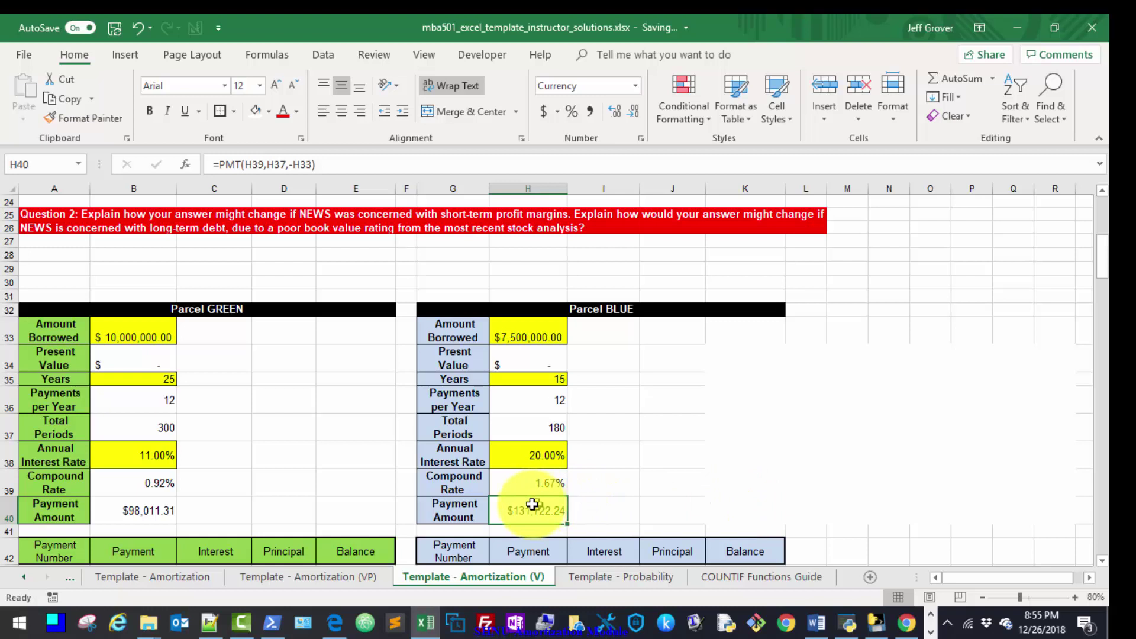
{"action": "left_click", "coordinate": [112, 507]}
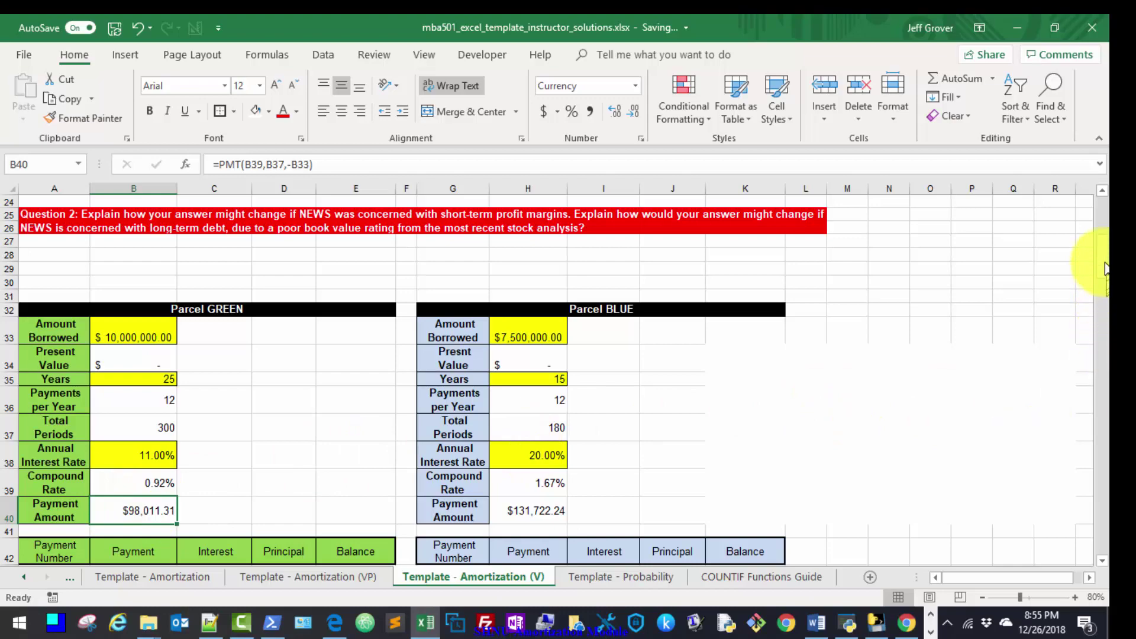
{"action": "left_click_drag", "start_coordinate": [1104, 254], "coordinate": [1105, 267]}
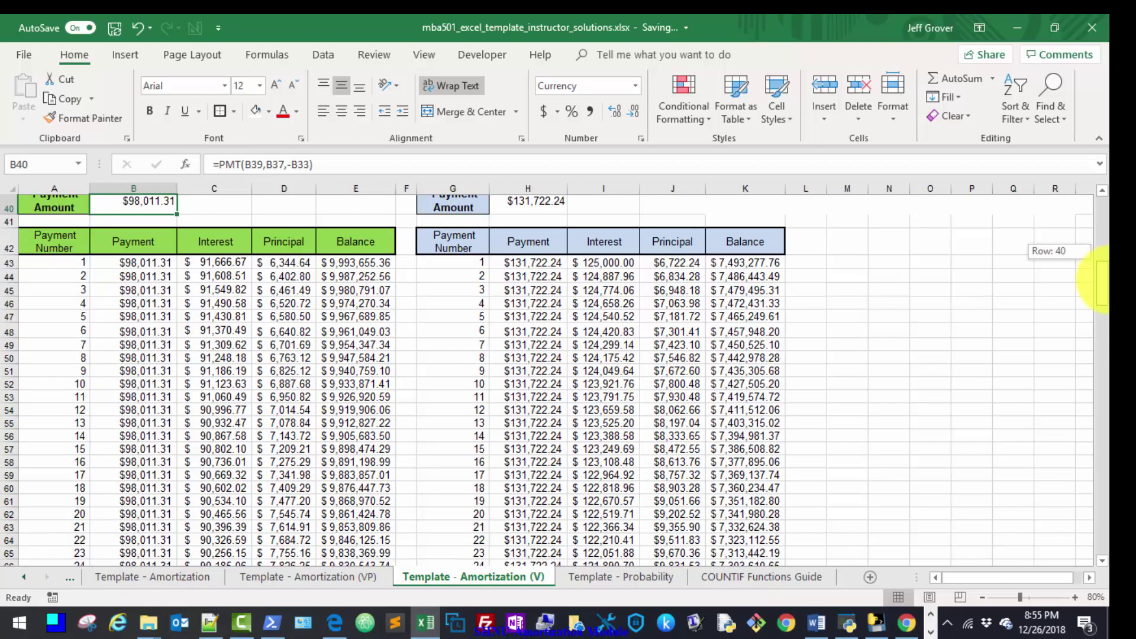
Fill G222:K222, BLUE's payment 180 row, with yellow
{"action": "left_click_drag", "start_coordinate": [1101, 279], "coordinate": [1102, 524]}
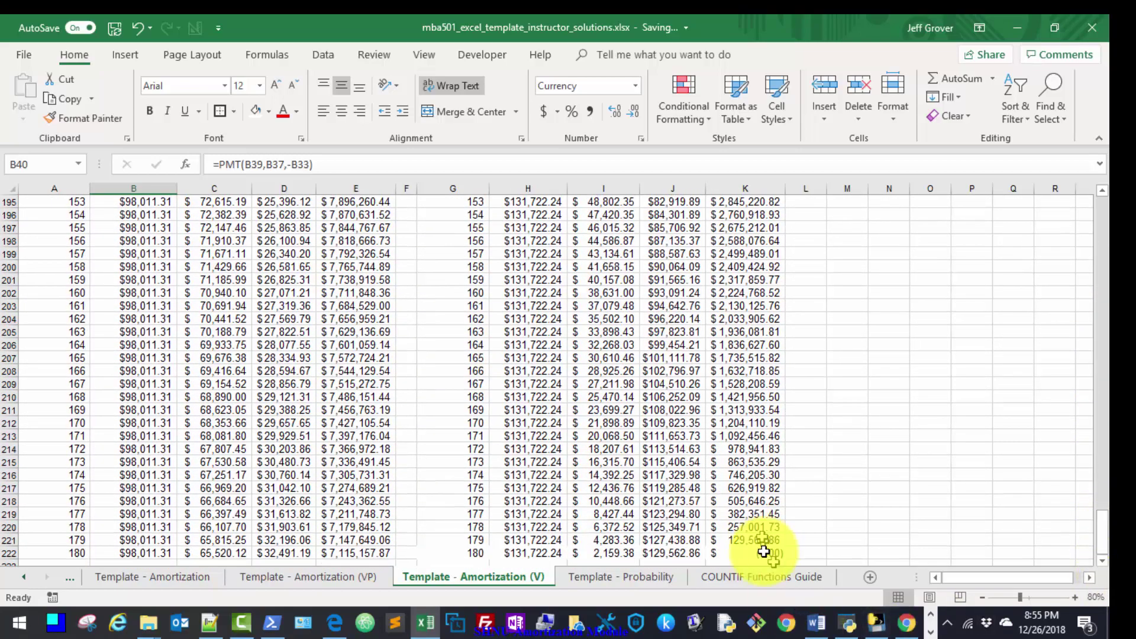
{"action": "left_click_drag", "start_coordinate": [772, 556], "coordinate": [468, 552]}
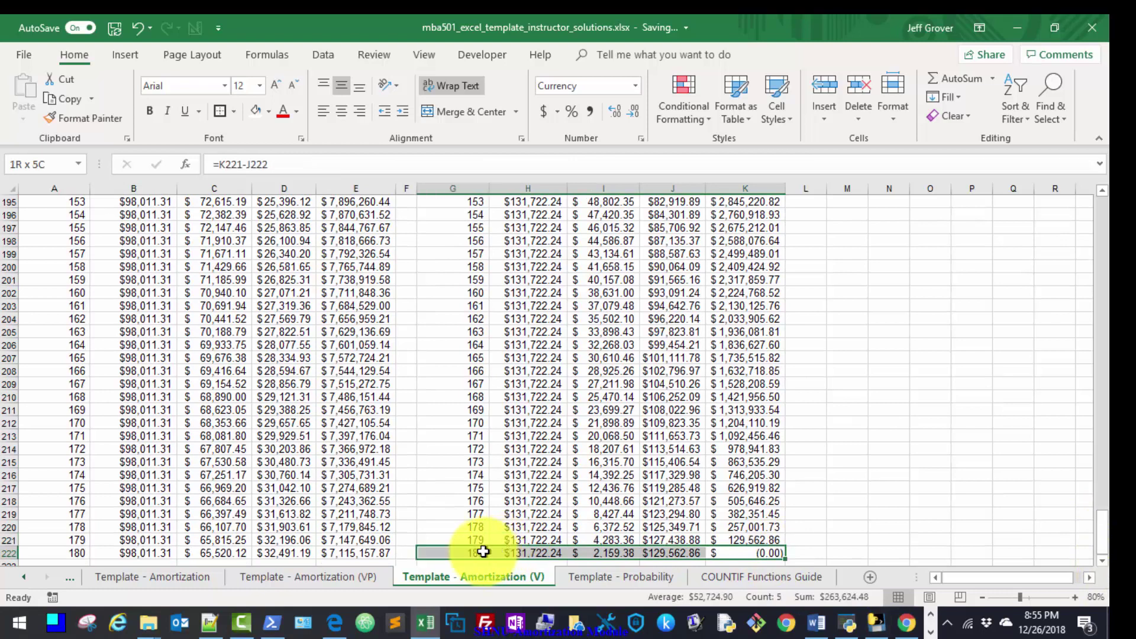
{"action": "left_click", "coordinate": [269, 113]}
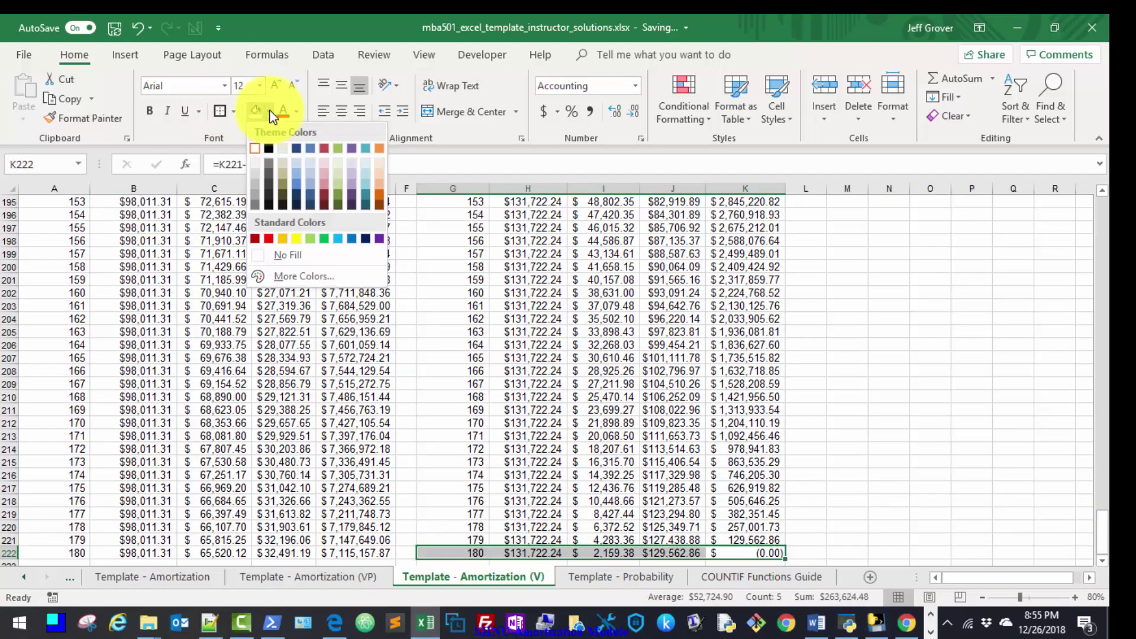
{"action": "left_click", "coordinate": [297, 242]}
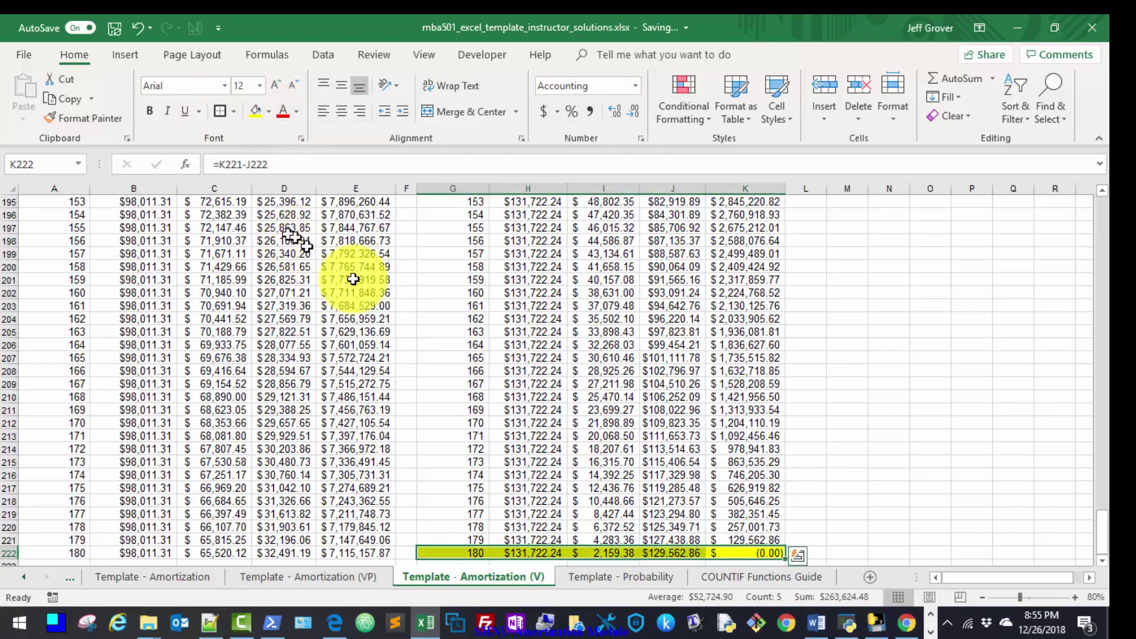
{"action": "left_click", "coordinate": [836, 552]}
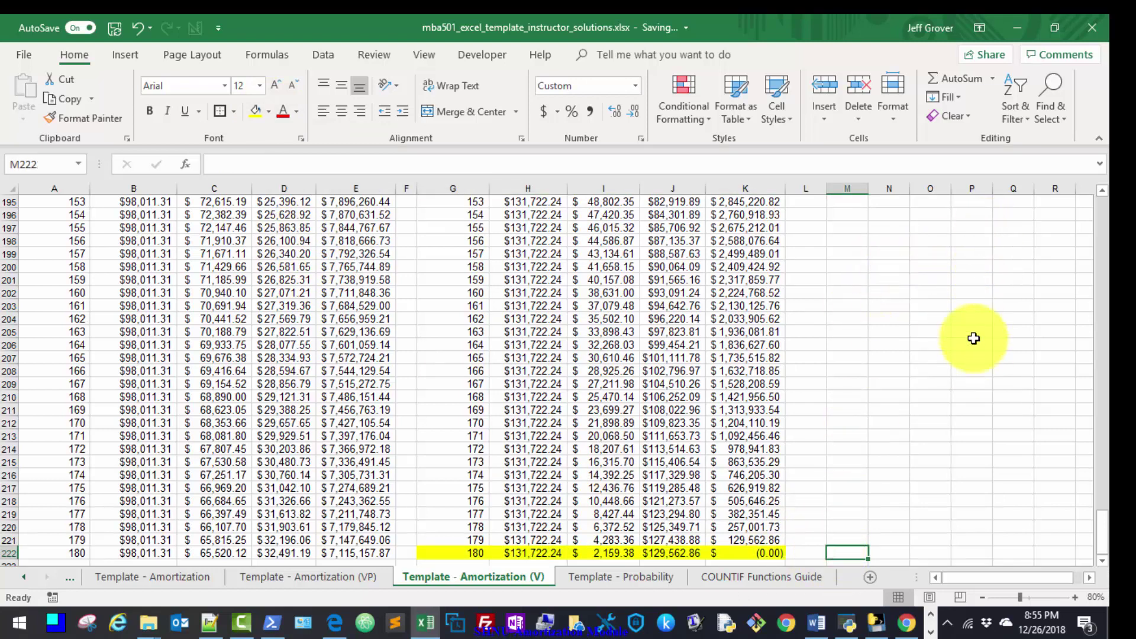
AutoSum BLUE's payments H43:H222 in M222, totalling 23,710,003
{"action": "left_click", "coordinate": [959, 81]}
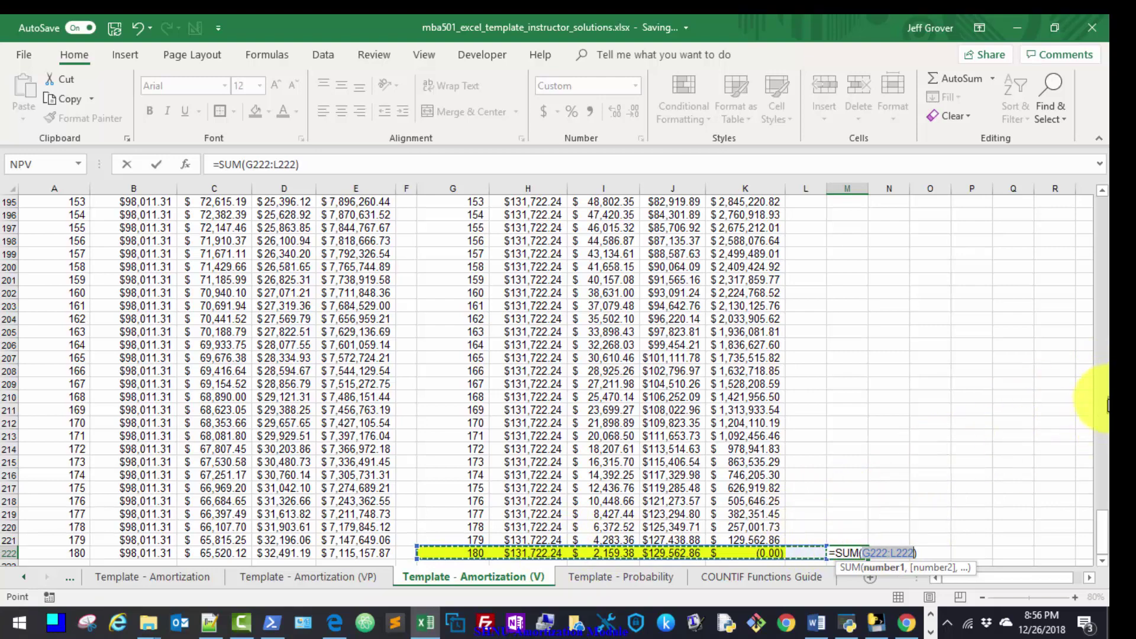
{"action": "left_click_drag", "start_coordinate": [1097, 507], "coordinate": [1098, 267]}
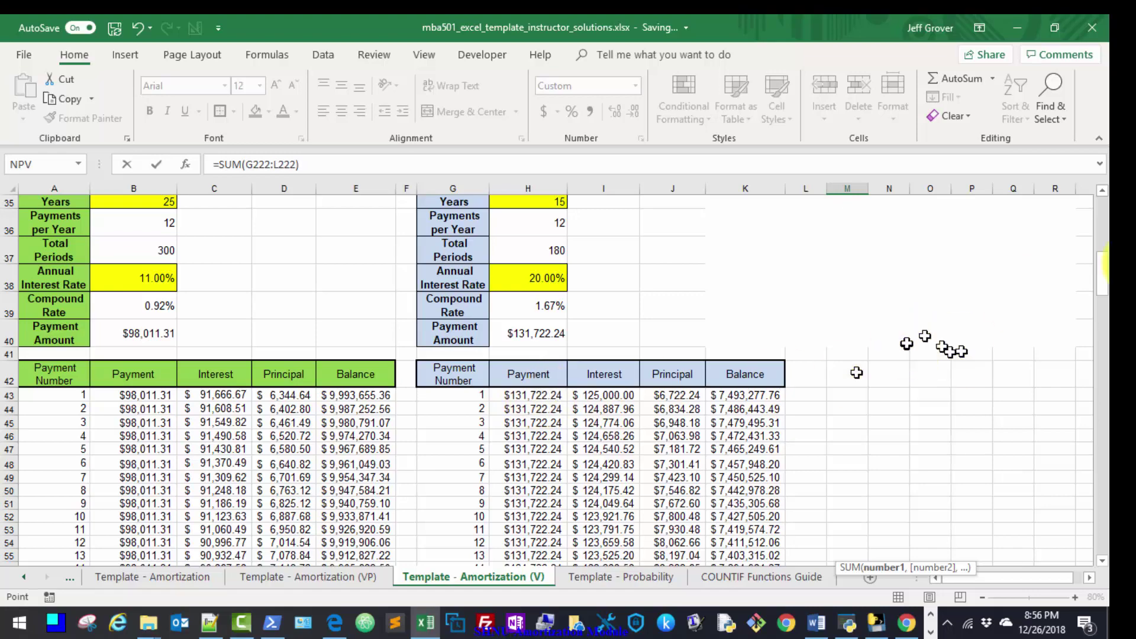
{"action": "left_click_drag", "start_coordinate": [1101, 274], "coordinate": [1102, 532]}
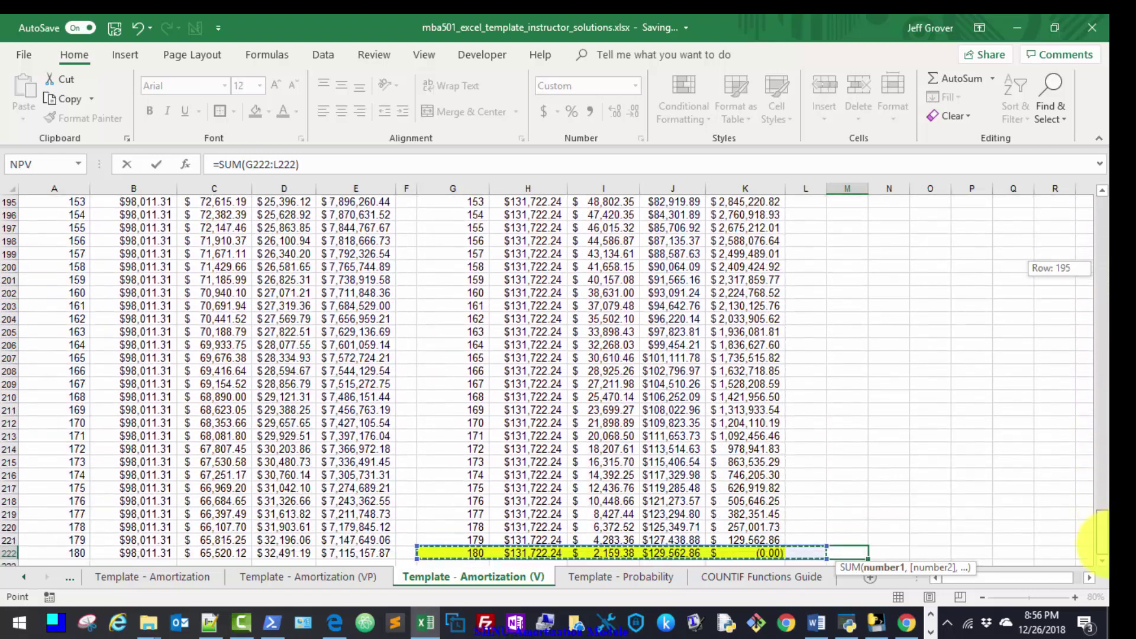
{"action": "left_click", "coordinate": [540, 551]}
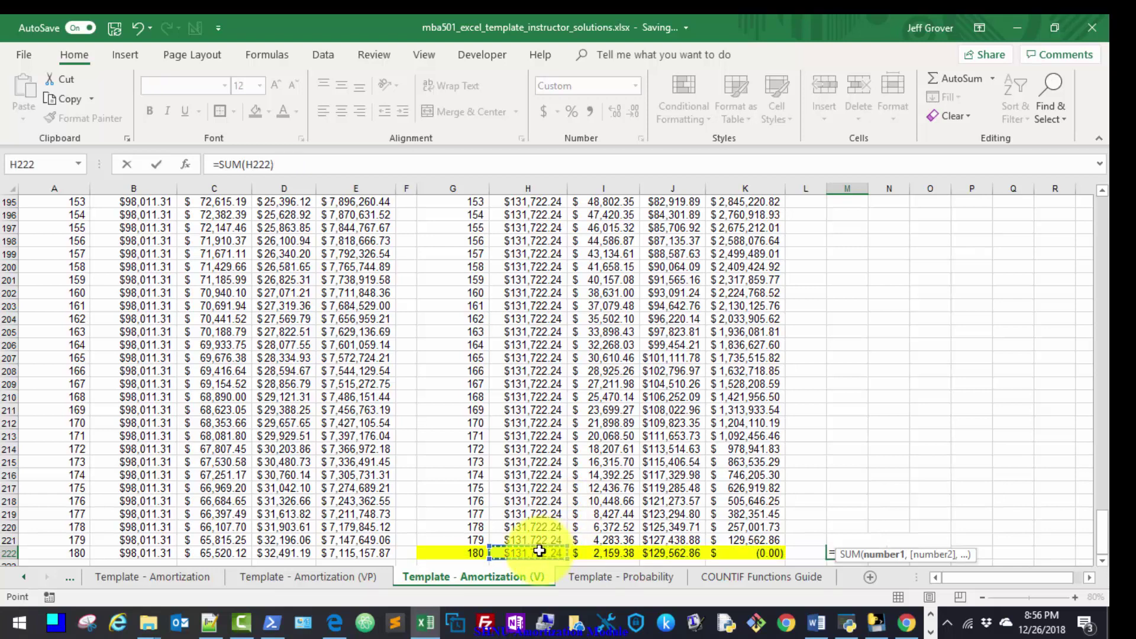
{"action": "key", "text": "ctrl+shift+Up"}
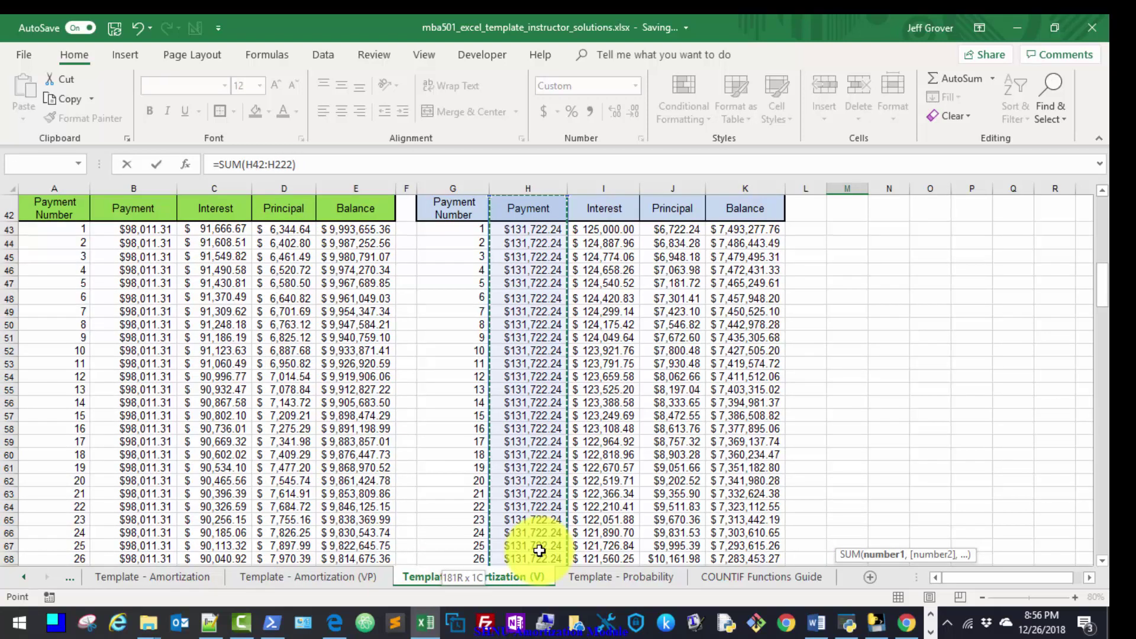
{"action": "key", "text": "shift+Down"}
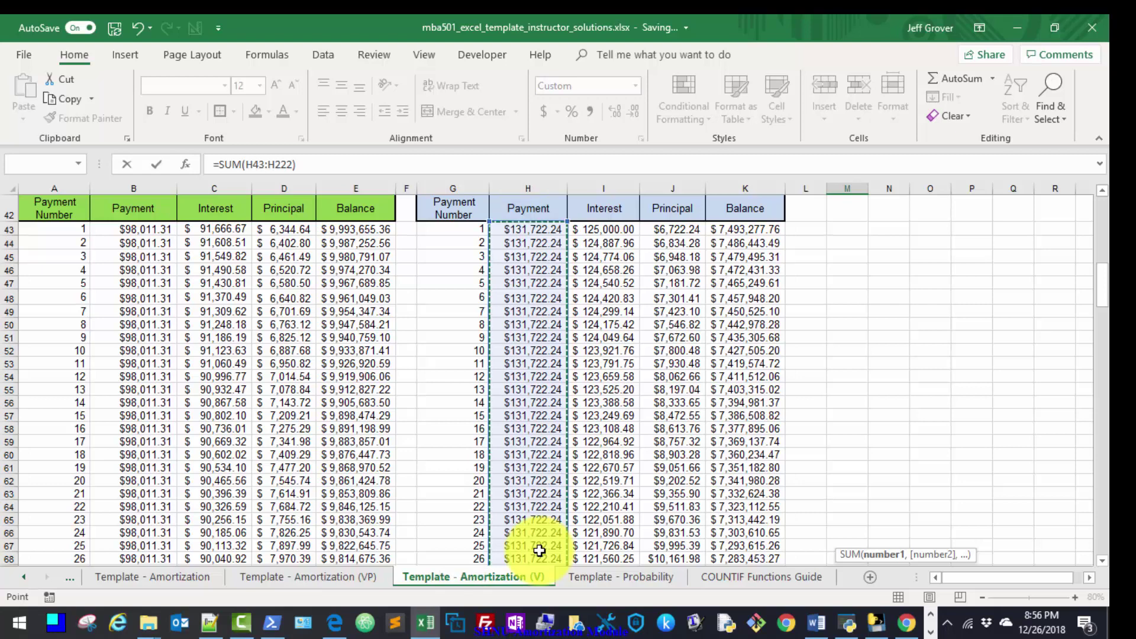
{"action": "key", "text": "Return"}
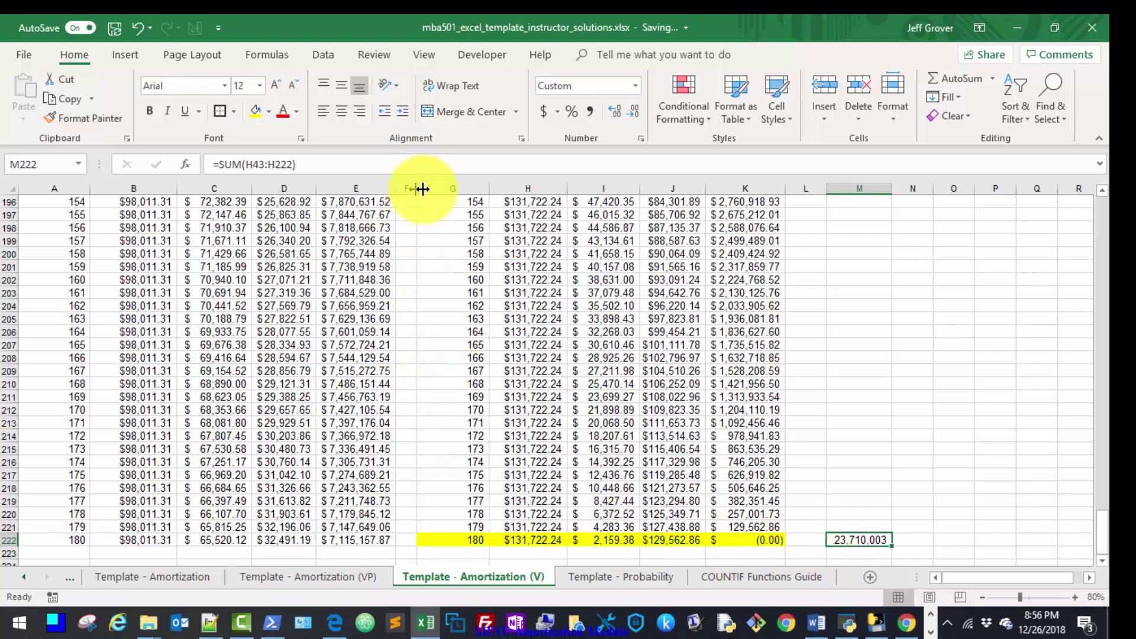
Widen column F and copy the M222 total to F222 beside the GREEN final row
{"action": "left_click_drag", "start_coordinate": [422, 189], "coordinate": [443, 188]}
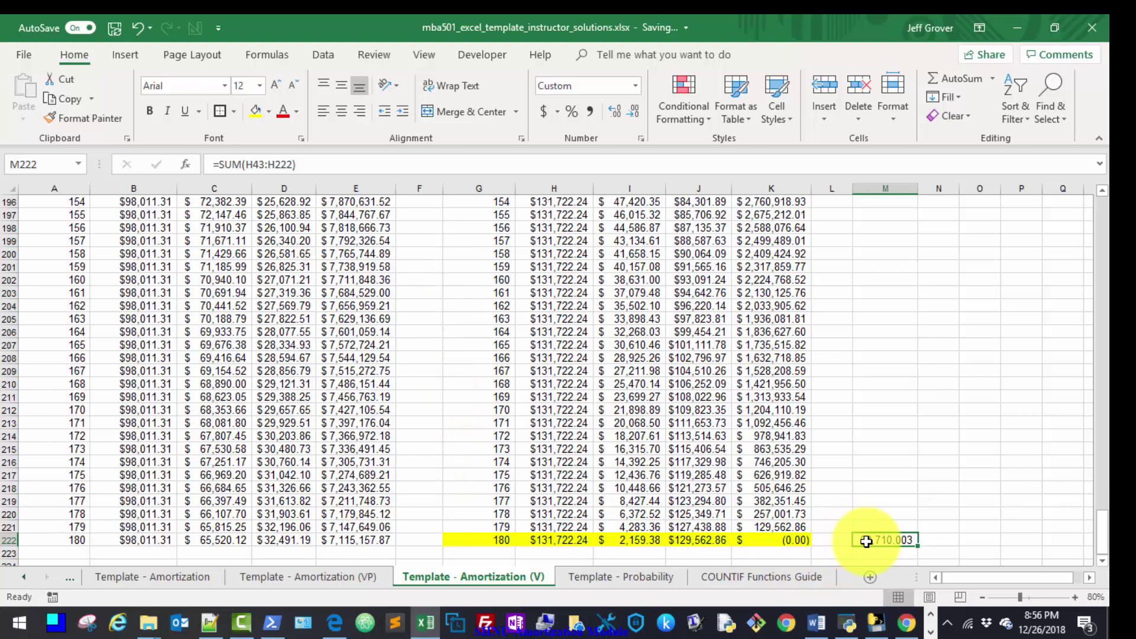
{"action": "key", "text": "ctrl+c"}
{"action": "left_click", "coordinate": [415, 539]}
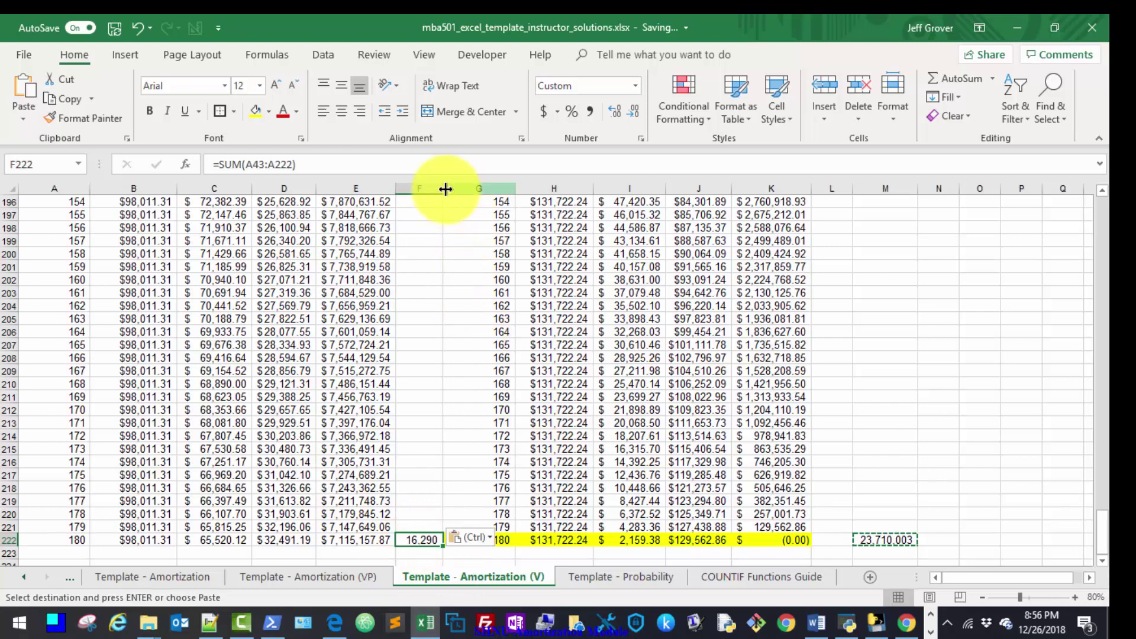
Widen column F and change F222's sum range to B43:B222, giving 17,642,035
{"action": "left_click_drag", "start_coordinate": [446, 188], "coordinate": [468, 190]}
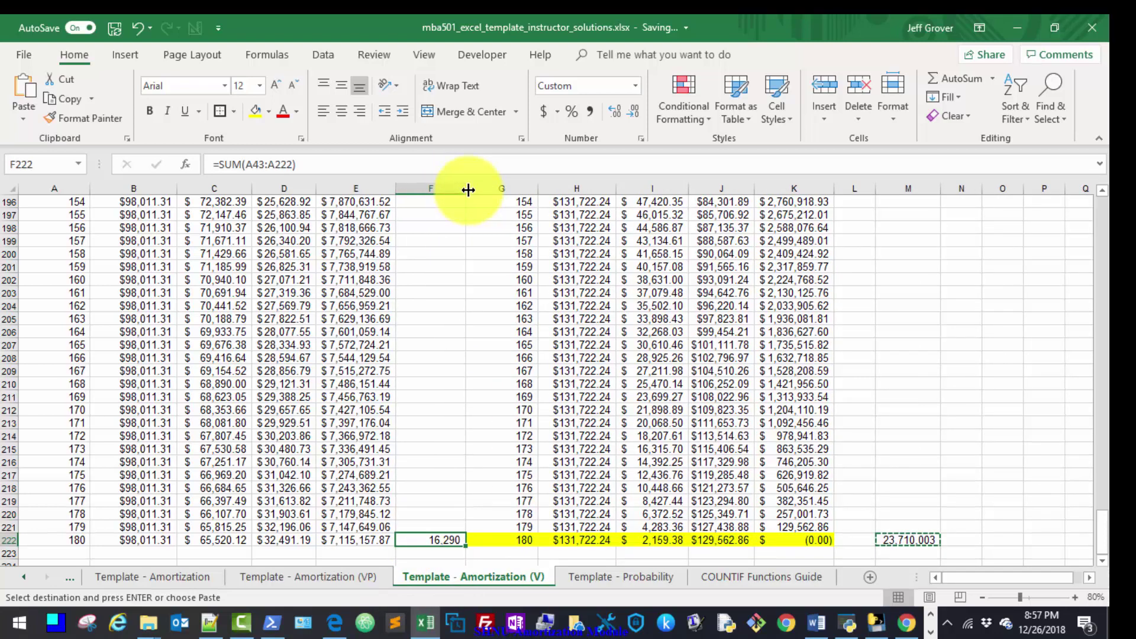
{"action": "left_click", "coordinate": [468, 164]}
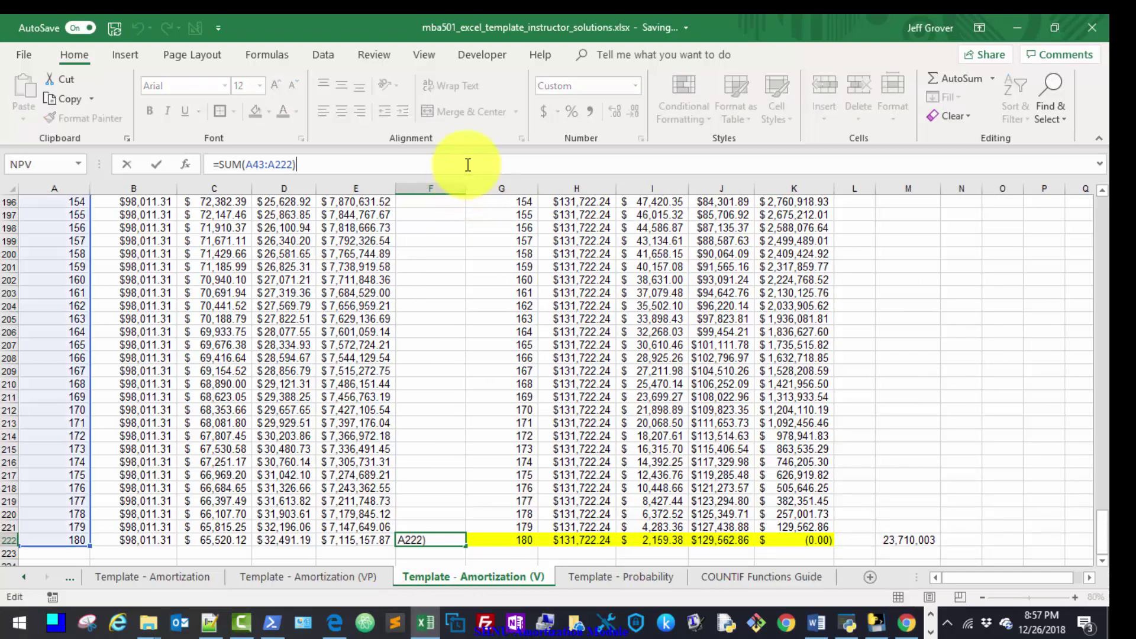
{"action": "left_click_drag", "start_coordinate": [90, 314], "coordinate": [144, 326]}
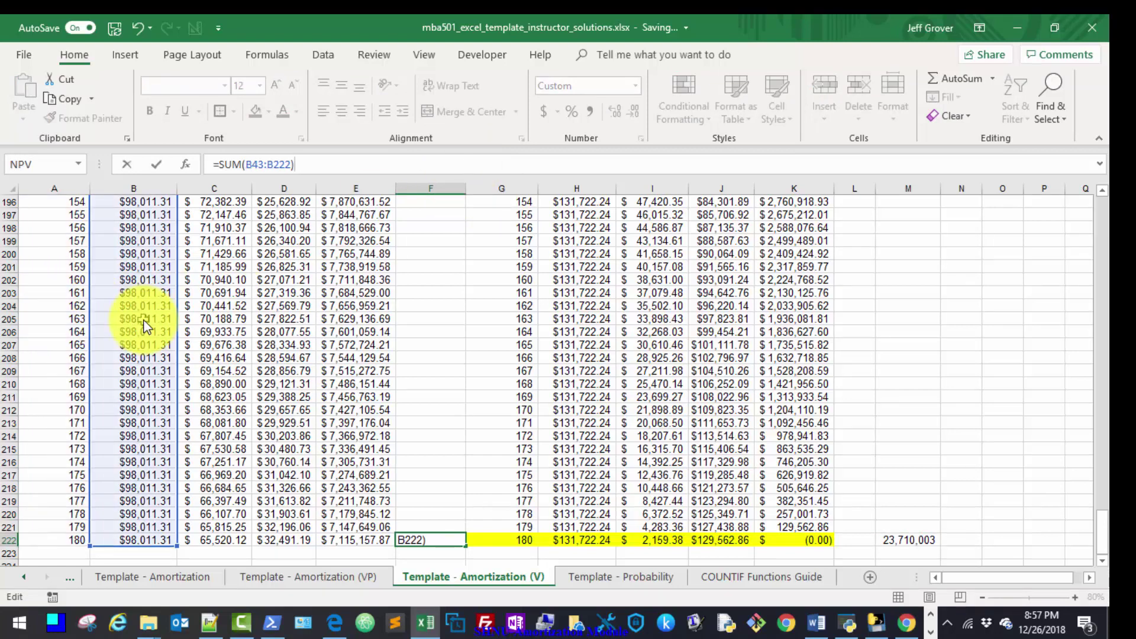
{"action": "key", "text": "Return"}
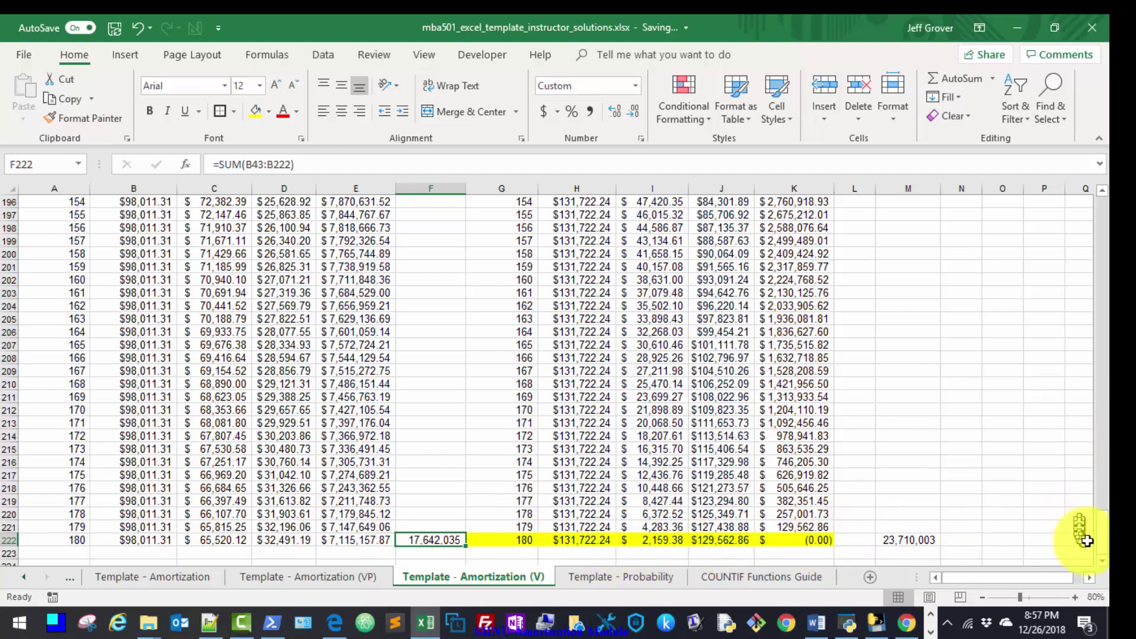
{"action": "mouse_move", "coordinate": [1102, 508]}
{"action": "left_mouse_down"}
{"action": "mouse_move", "coordinate": [1102, 260]}
{"action": "mouse_move", "coordinate": [1099, 553]}
{"action": "left_mouse_up"}
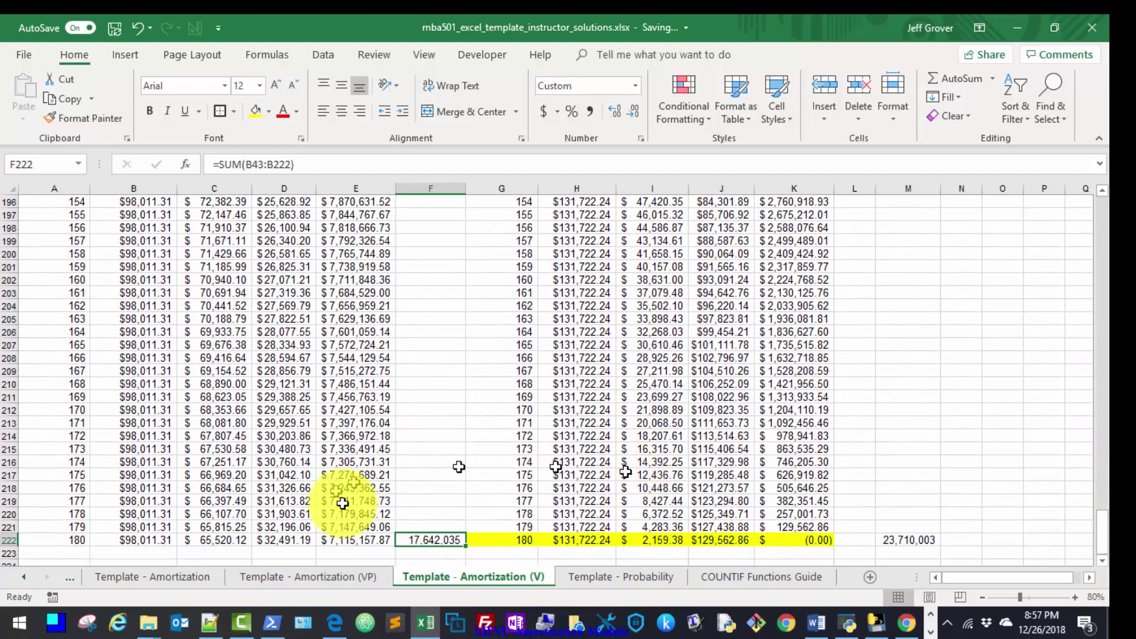
Fill the GREEN schedule rows down from row 222 past payment 300
{"action": "left_click_drag", "start_coordinate": [371, 540], "coordinate": [26, 540]}
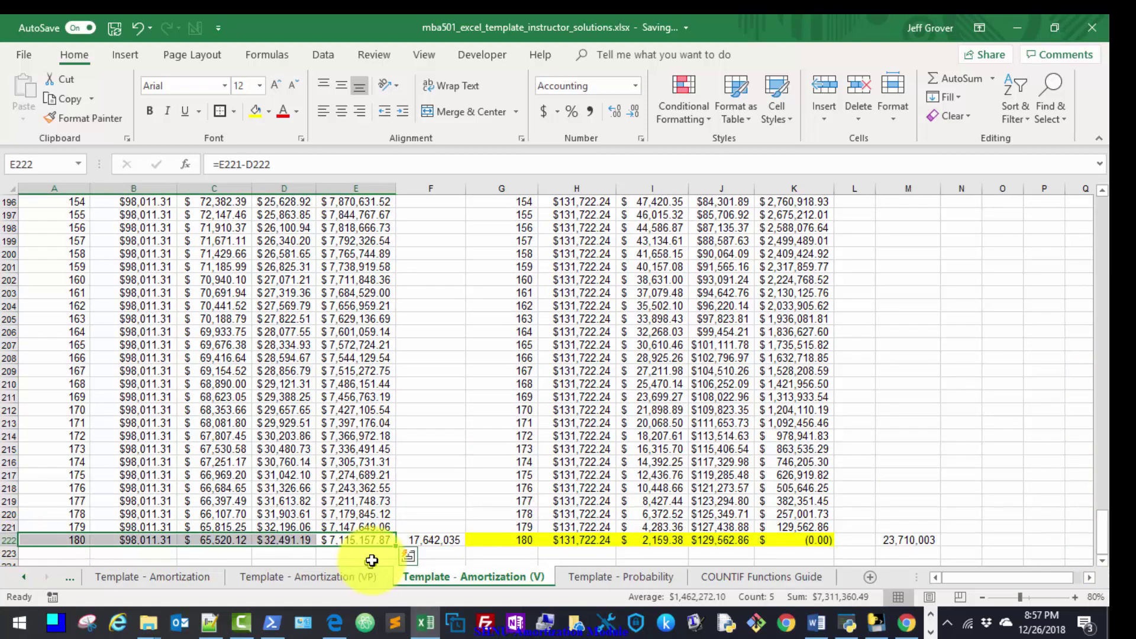
{"action": "mouse_move", "coordinate": [397, 548]}
{"action": "left_mouse_down"}
{"action": "mouse_move", "coordinate": [386, 629]}
{"action": "mouse_move", "coordinate": [355, 619]}
{"action": "left_mouse_up"}
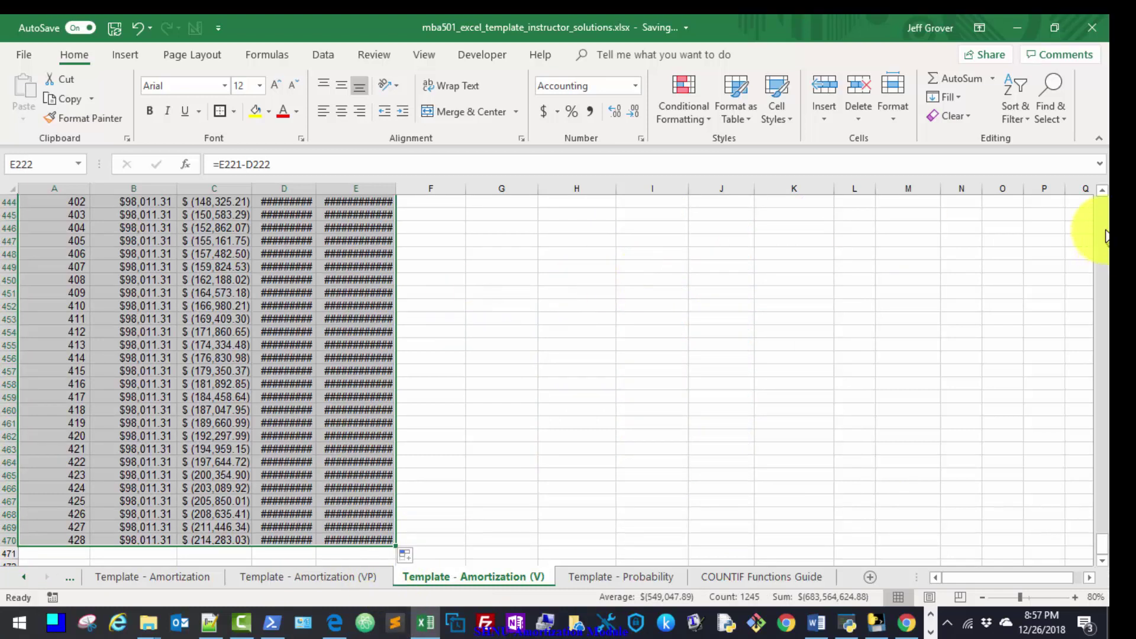
{"action": "scroll", "coordinate": [1106, 235], "scroll_direction": "up", "scroll_amount": 9}
{"action": "scroll", "coordinate": [1106, 236], "scroll_direction": "up", "scroll_amount": 9}
{"action": "scroll", "coordinate": [1105, 235], "scroll_direction": "up", "scroll_amount": 19}
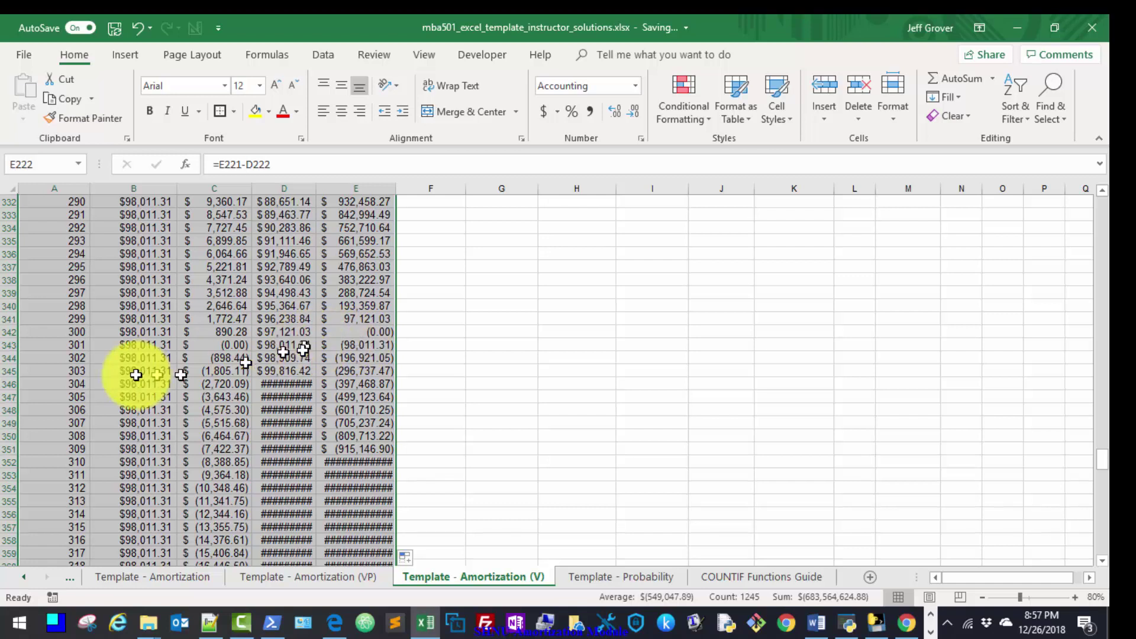
Clear the extra schedule rows 343–470 beyond payment 300
{"action": "left_click_drag", "start_coordinate": [44, 345], "coordinate": [350, 344]}
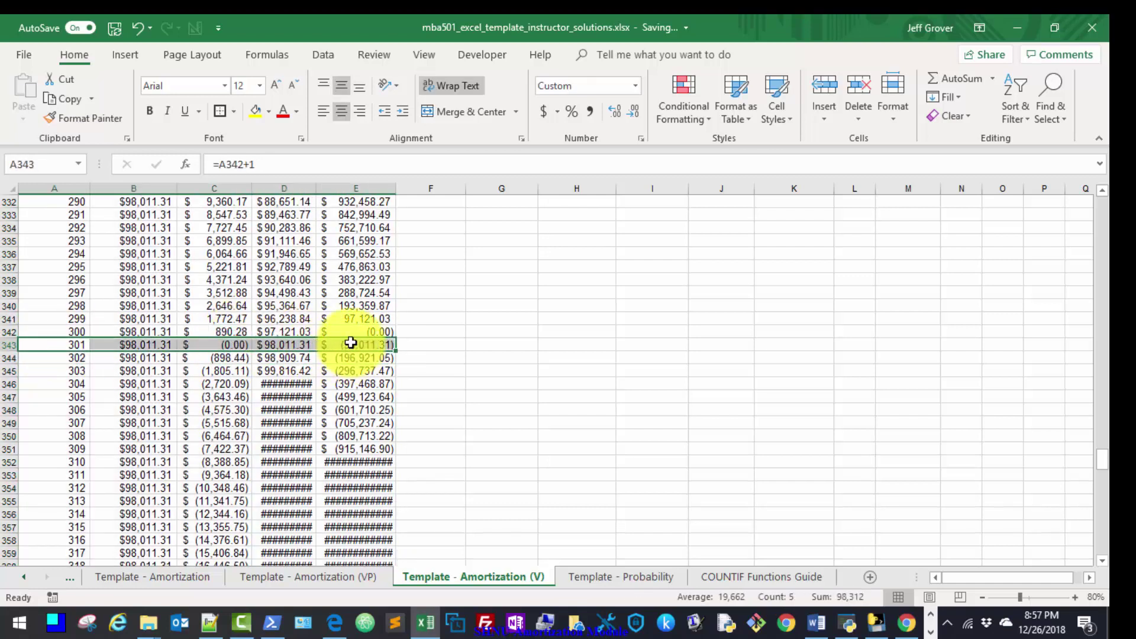
{"action": "key", "text": "ctrl+shift+Down"}
{"action": "key", "text": "Delete"}
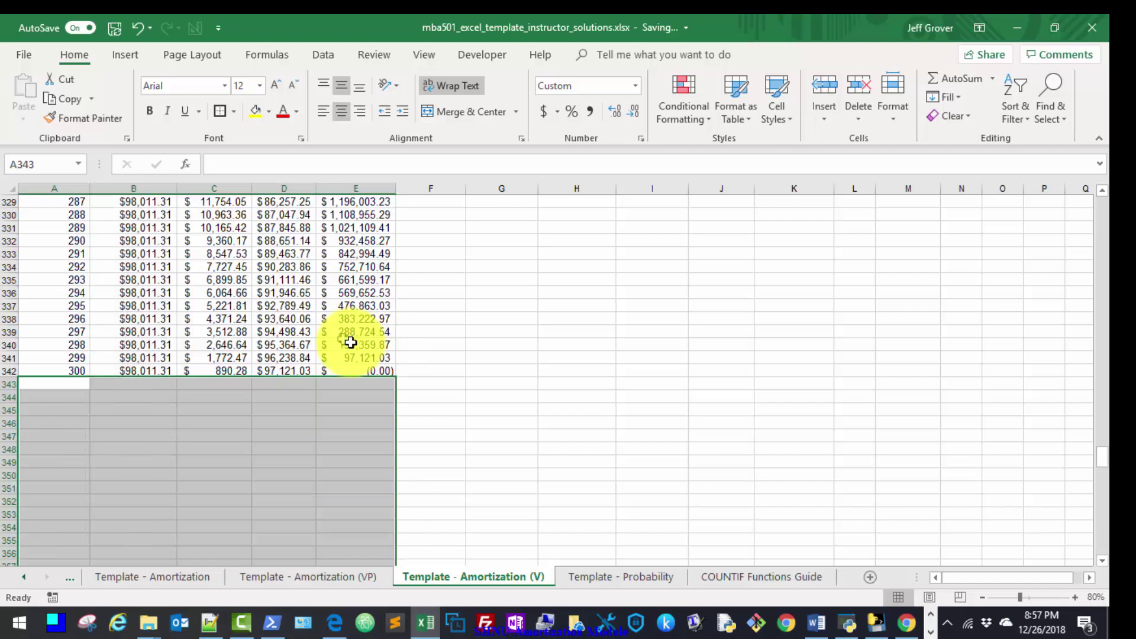
Fill GREEN's payment 300 row A342:E342 with yellow
{"action": "left_click_drag", "start_coordinate": [371, 371], "coordinate": [12, 372]}
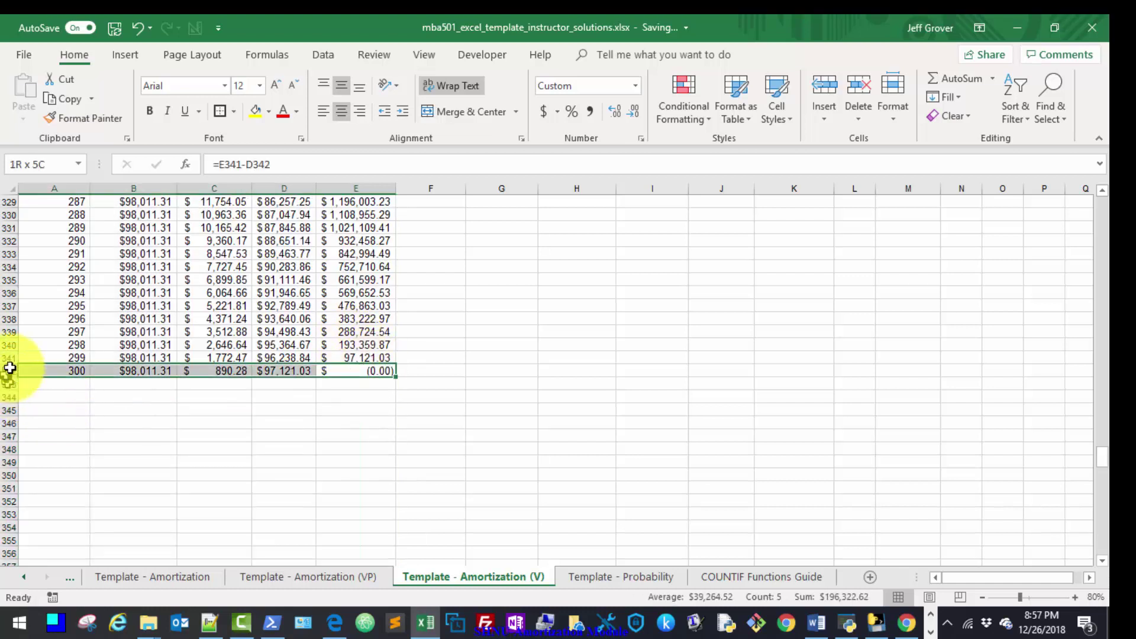
{"action": "left_click", "coordinate": [256, 111]}
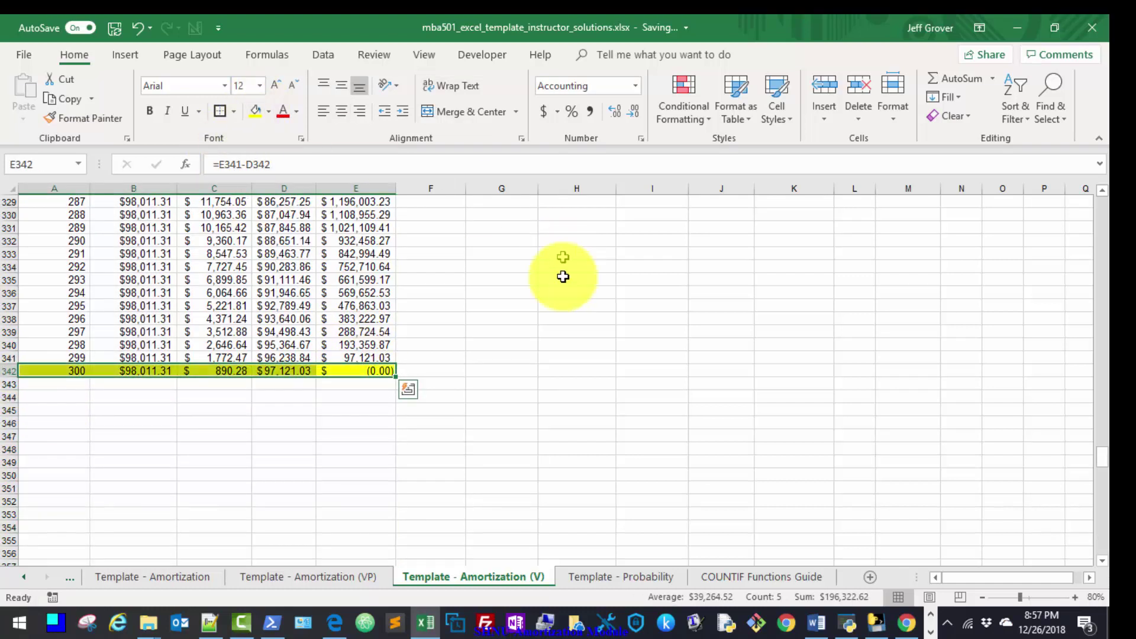
{"action": "left_click", "coordinate": [437, 372]}
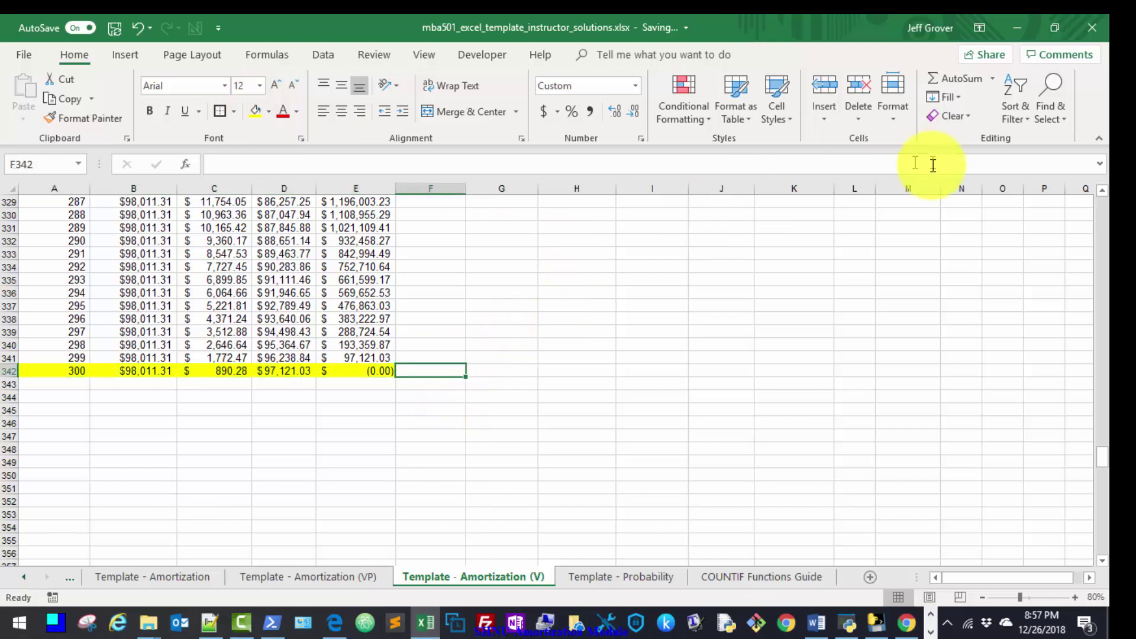
AutoSum the GREEN Payment column B43:B342 in F342, totalling 29,403,392
{"action": "left_click", "coordinate": [949, 86]}
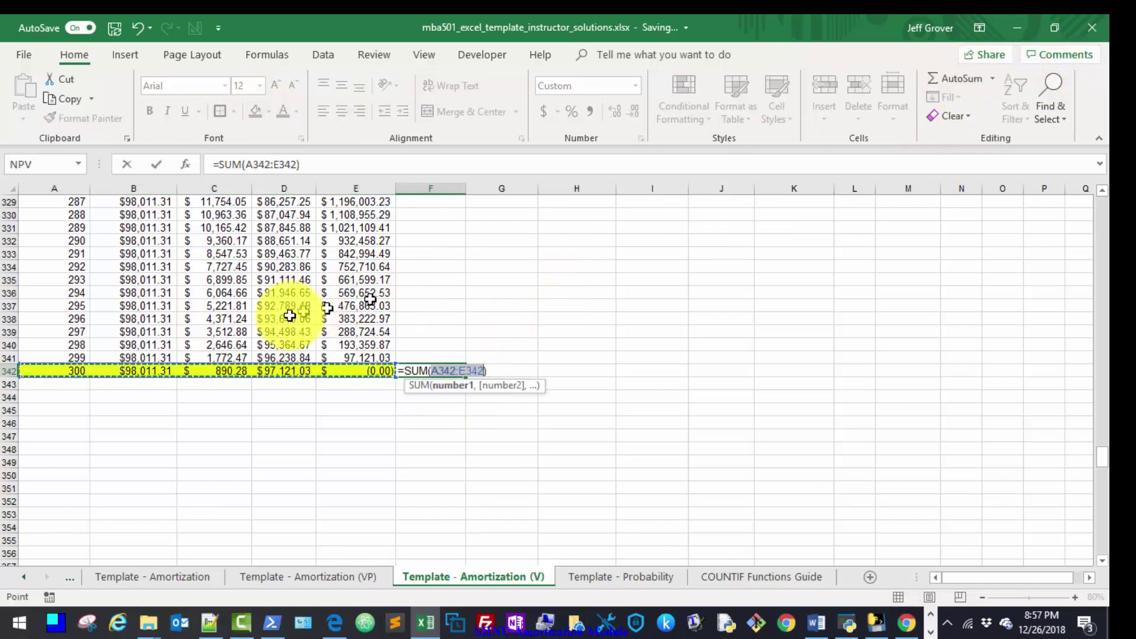
{"action": "left_click_drag", "start_coordinate": [156, 370], "coordinate": [156, 361]}
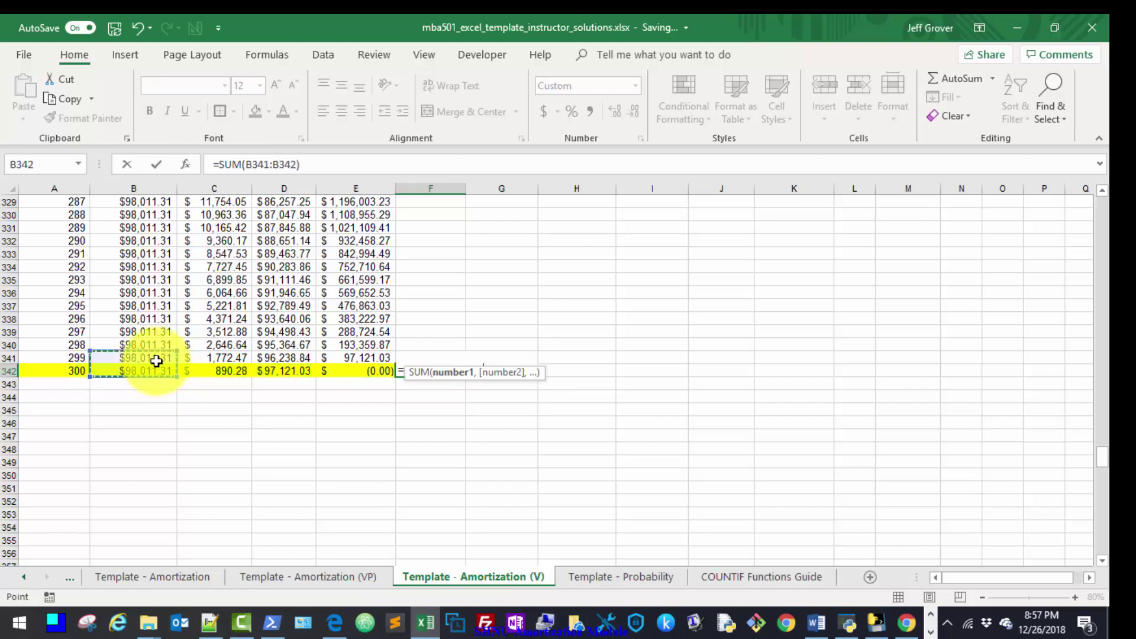
{"action": "key", "text": "ctrl+shift+Up"}
{"action": "key", "text": "shift+Down"}
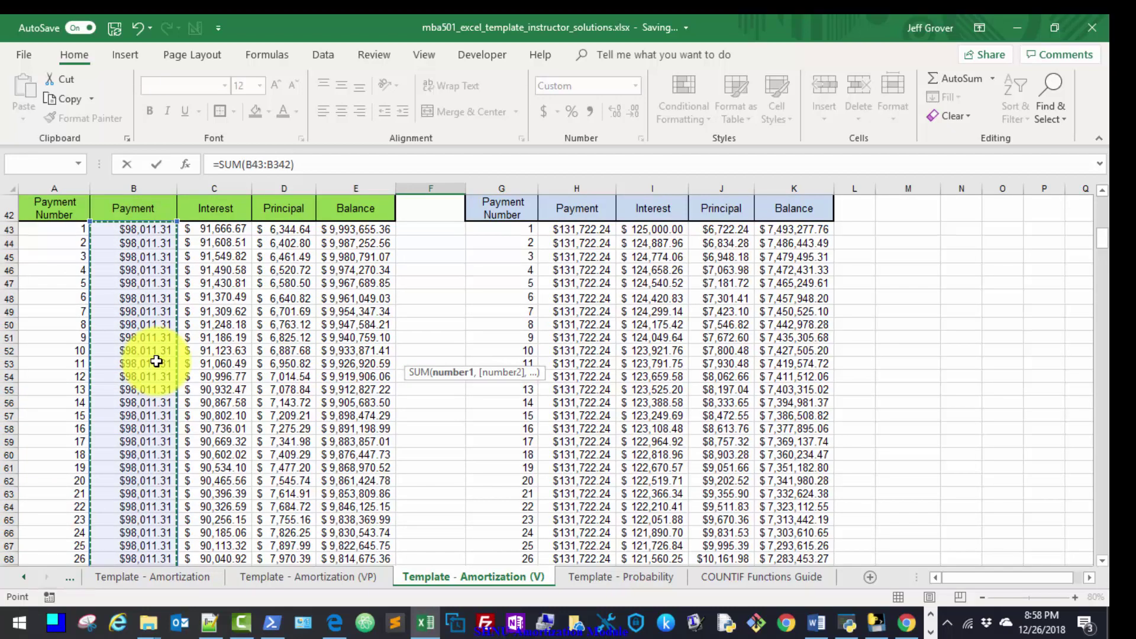
{"action": "key", "text": "Return"}
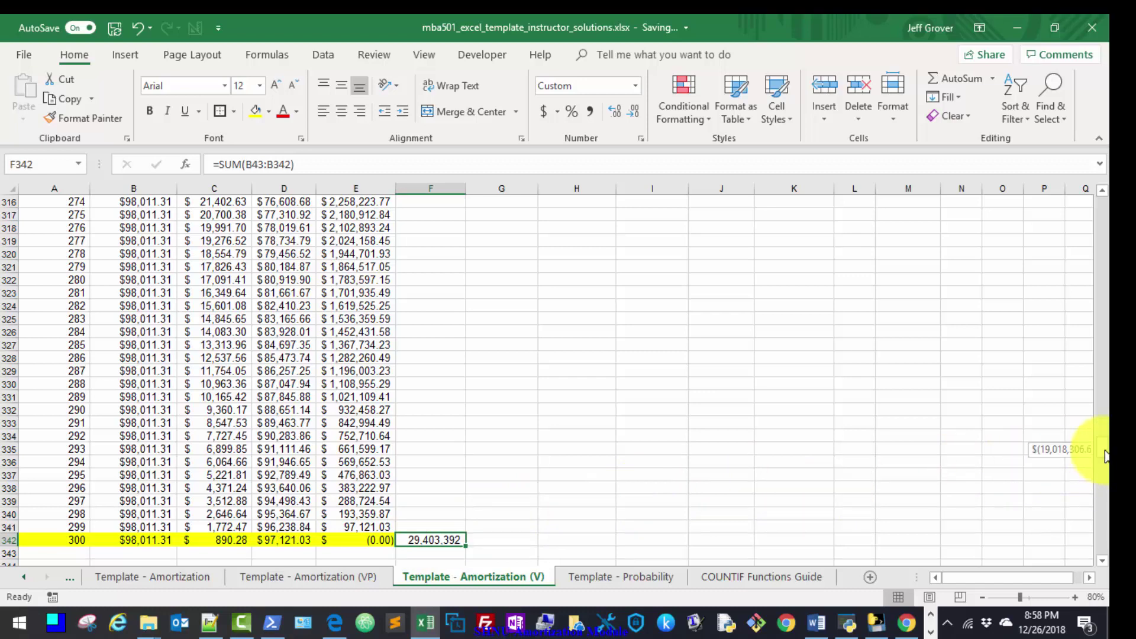
{"action": "mouse_move", "coordinate": [1104, 456]}
{"action": "left_mouse_down"}
{"action": "mouse_move", "coordinate": [1102, 251]}
{"action": "mouse_move", "coordinate": [1101, 359]}
{"action": "left_mouse_up"}
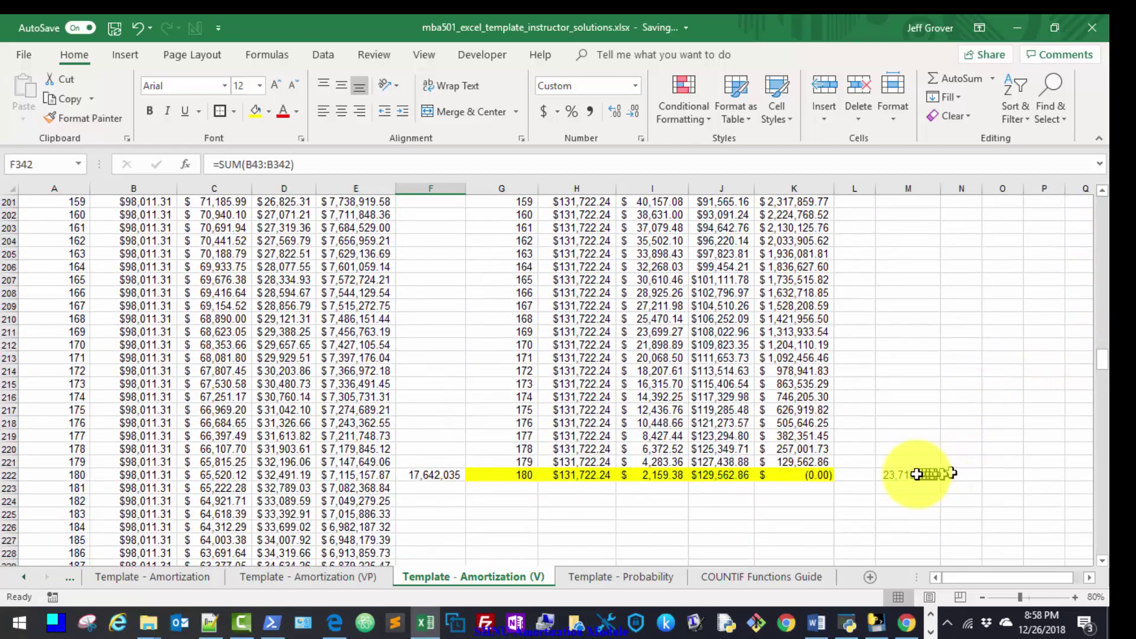
{"action": "left_click", "coordinate": [885, 478]}
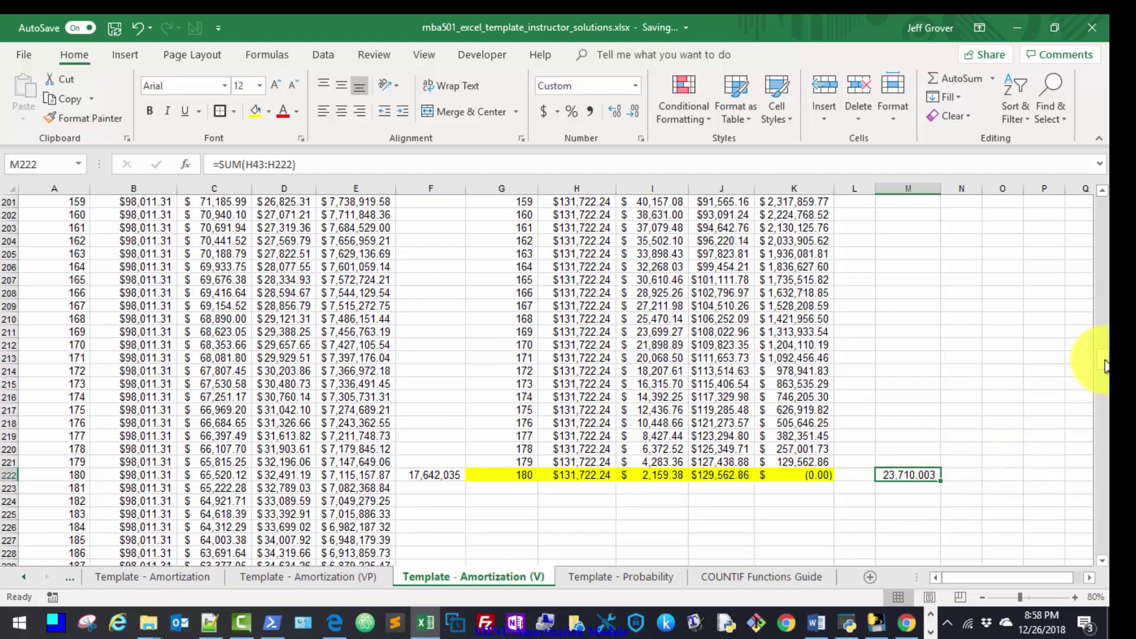
{"action": "mouse_move", "coordinate": [1104, 365]}
{"action": "left_mouse_down"}
{"action": "mouse_move", "coordinate": [1102, 460]}
{"action": "mouse_move", "coordinate": [1100, 201]}
{"action": "left_mouse_up"}
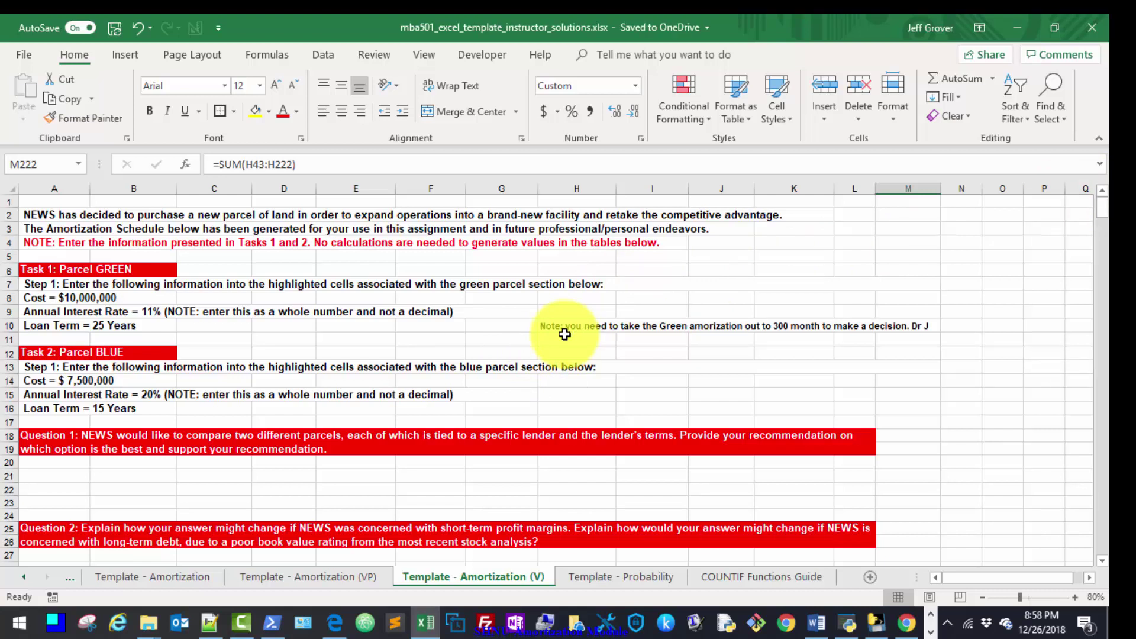
{"action": "left_click", "coordinate": [61, 621]}
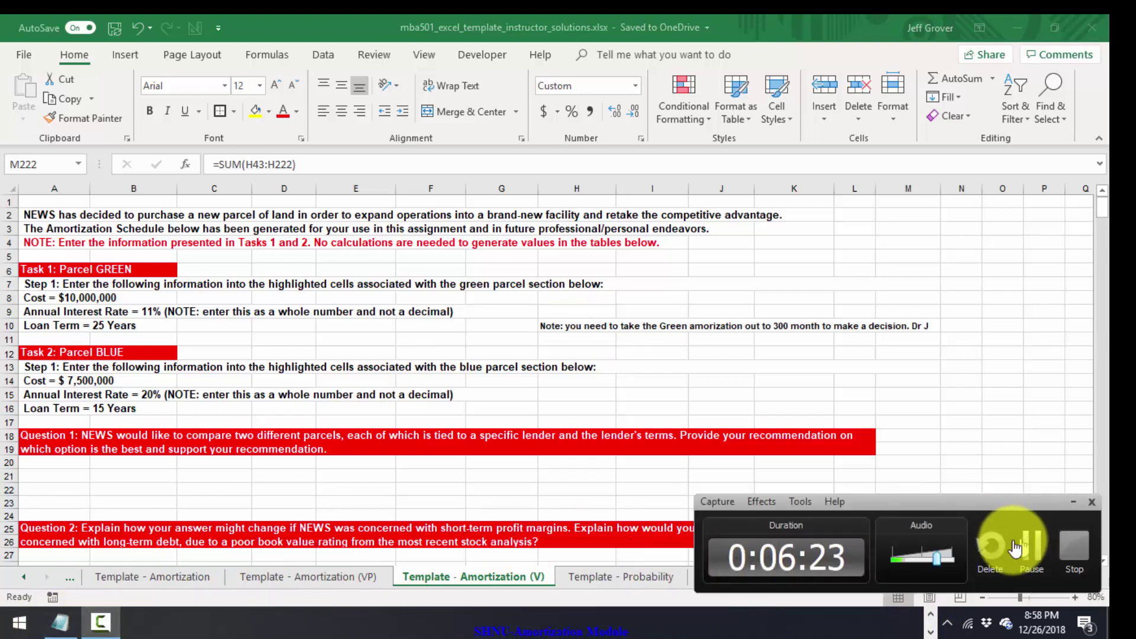